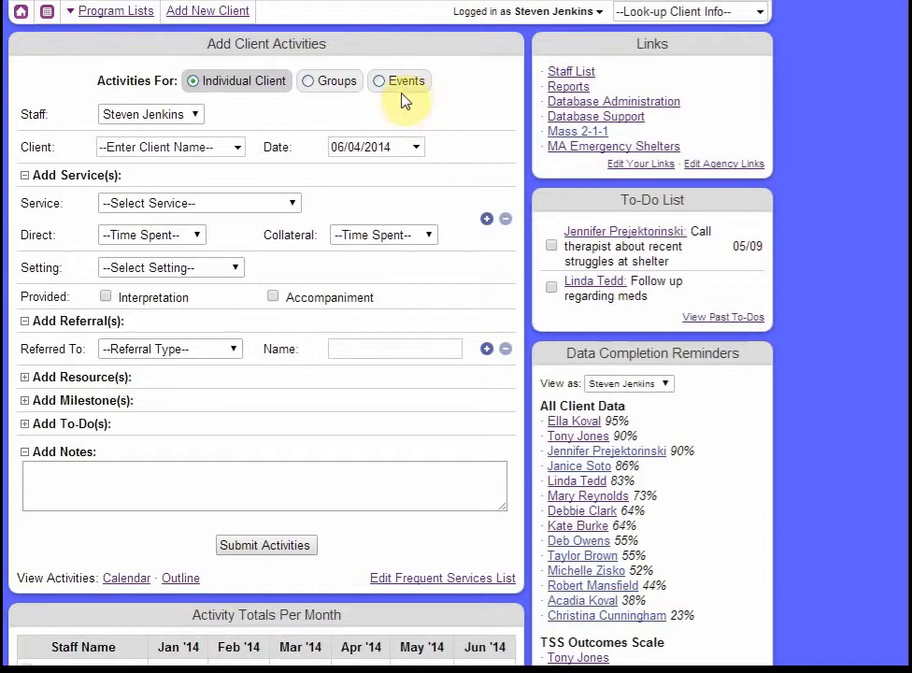
Start an event entry for client activities and set its type to DV Training
{"action": "left_click", "coordinate": [405, 89]}
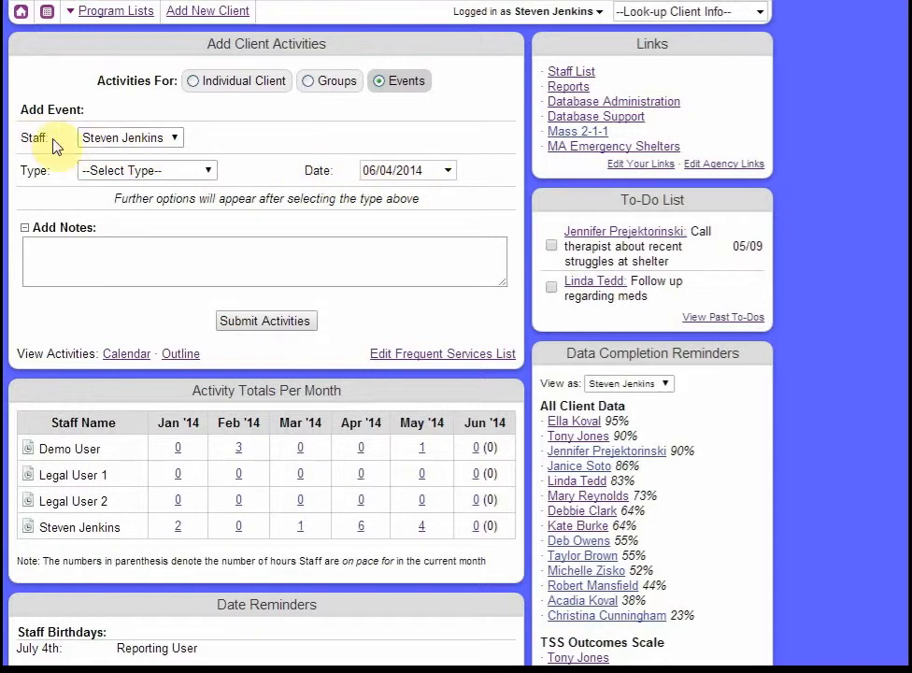
{"action": "left_click", "coordinate": [112, 173]}
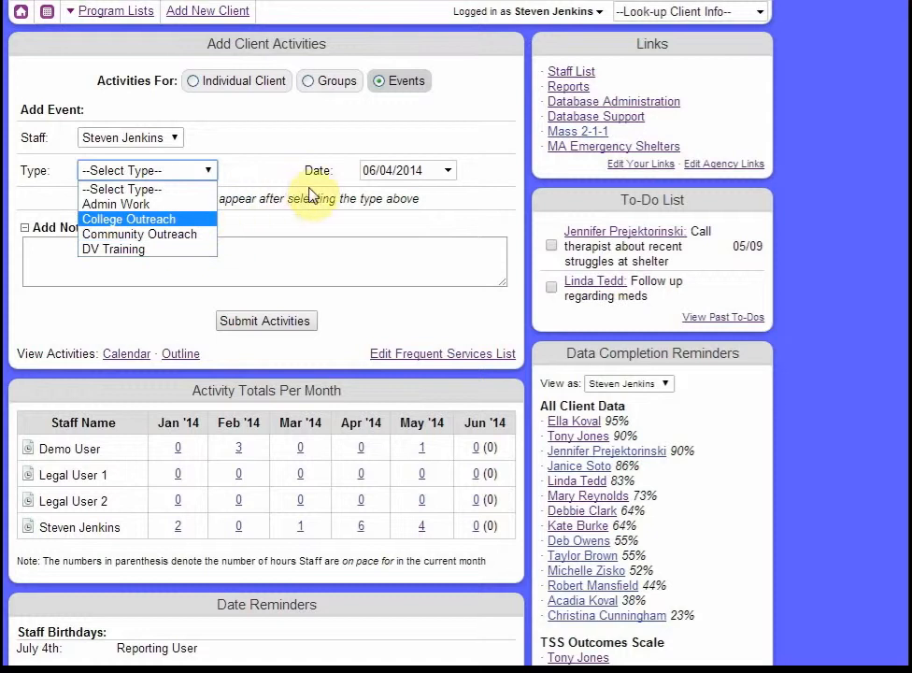
{"action": "left_click", "coordinate": [342, 190]}
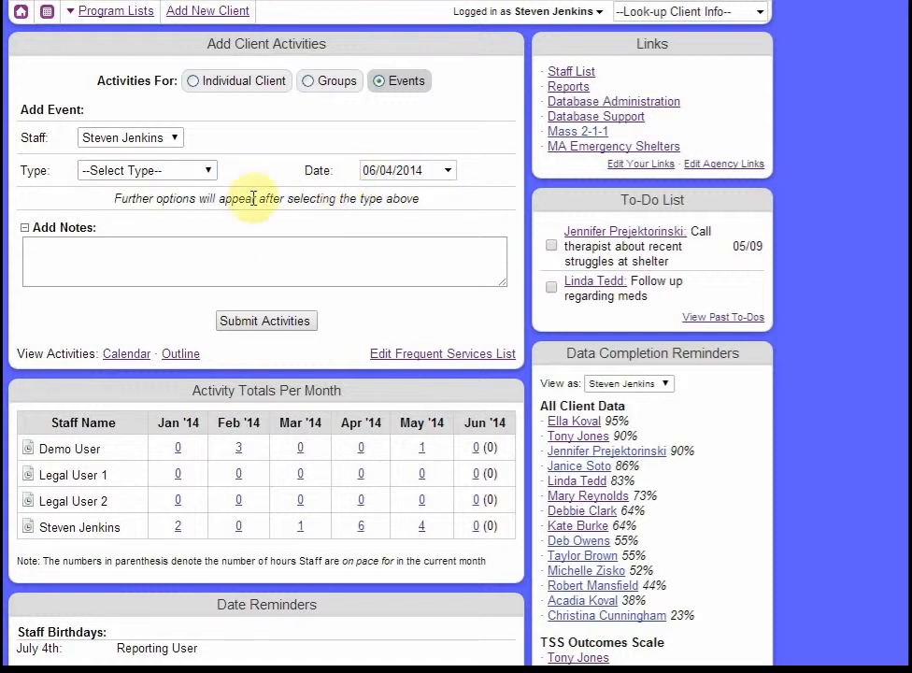
{"action": "left_click", "coordinate": [132, 175]}
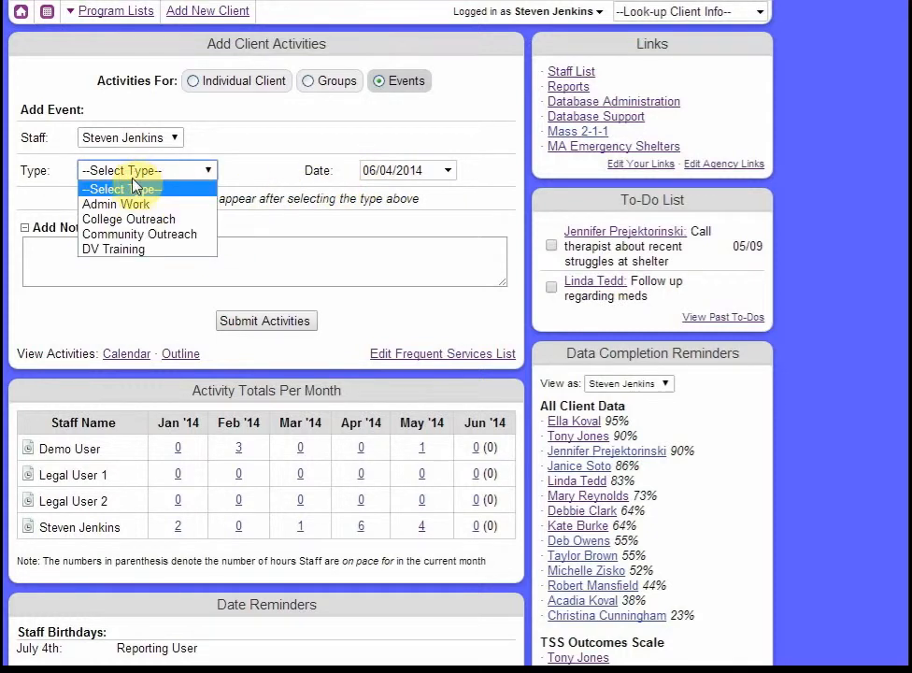
{"action": "left_click", "coordinate": [122, 248]}
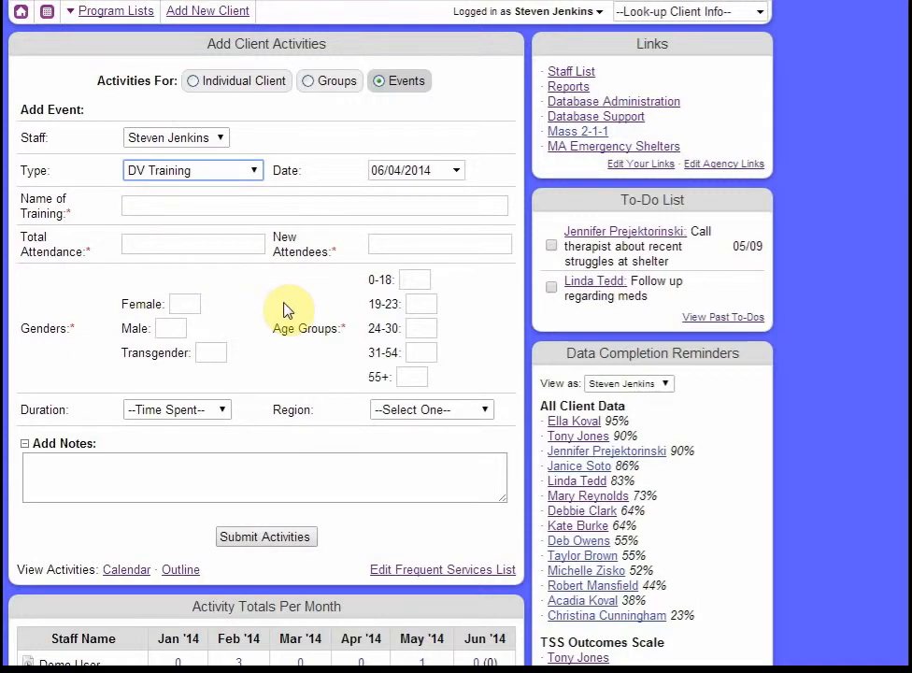
Name the training DV 101 and enter a total attendance of 12 with 4 new attendees
{"action": "left_click", "coordinate": [171, 207]}
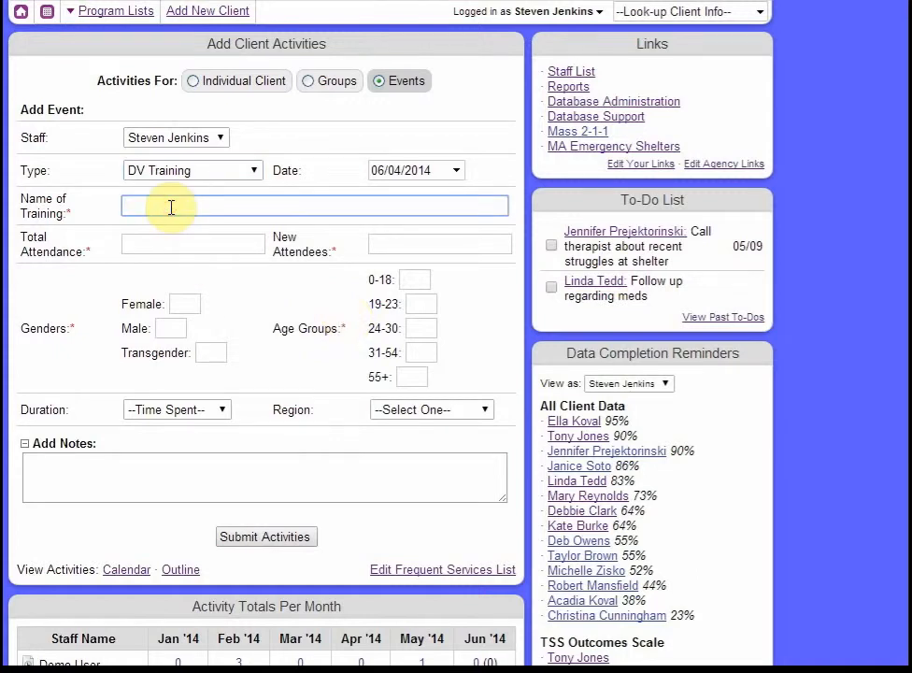
{"action": "type", "text": "DV 101"}
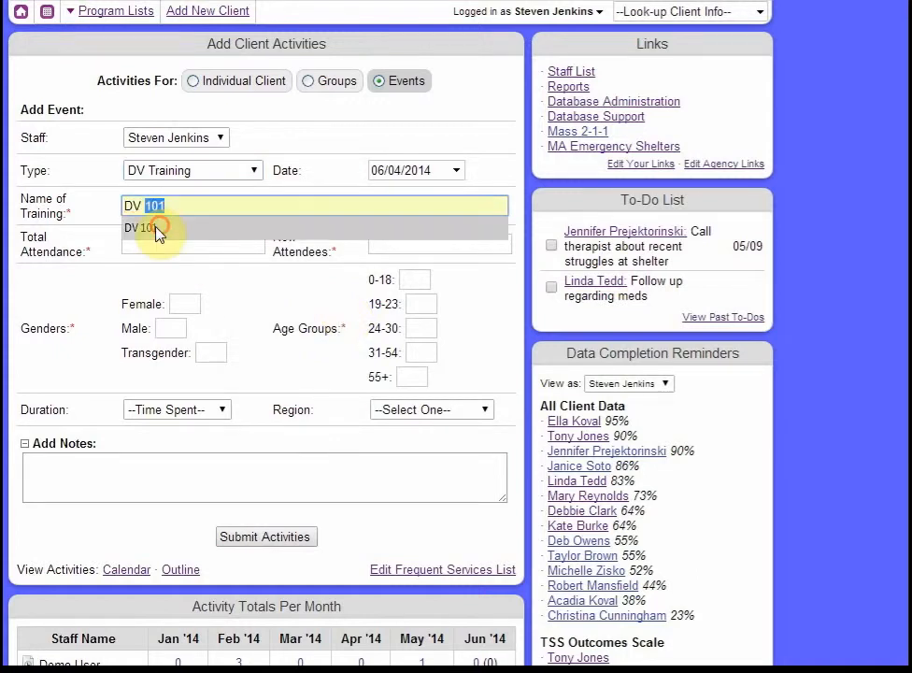
{"action": "left_click", "coordinate": [159, 228]}
{"action": "left_click", "coordinate": [159, 245]}
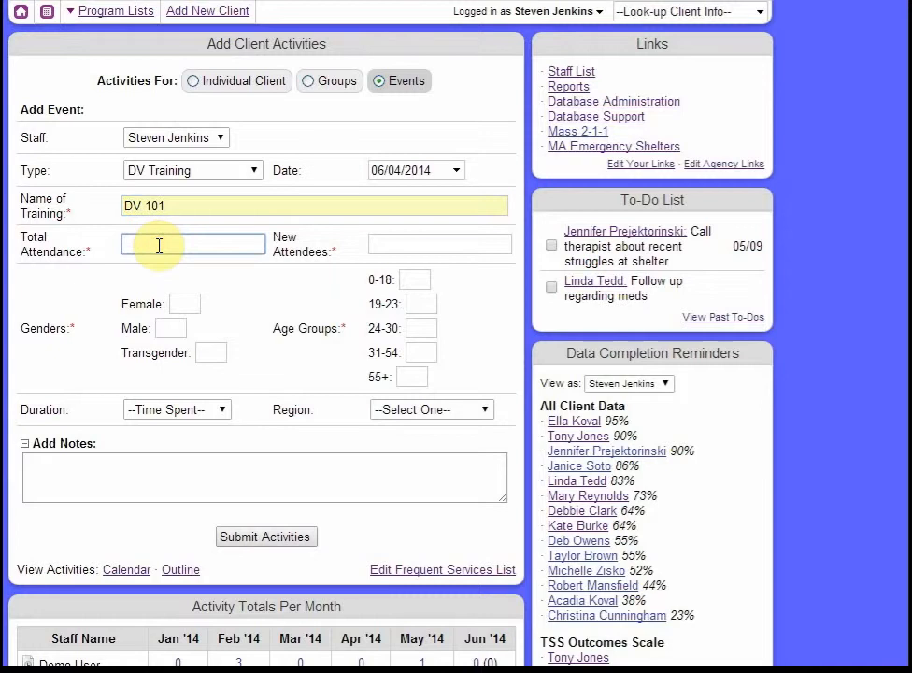
{"action": "type", "text": "12"}
{"action": "left_click", "coordinate": [425, 240]}
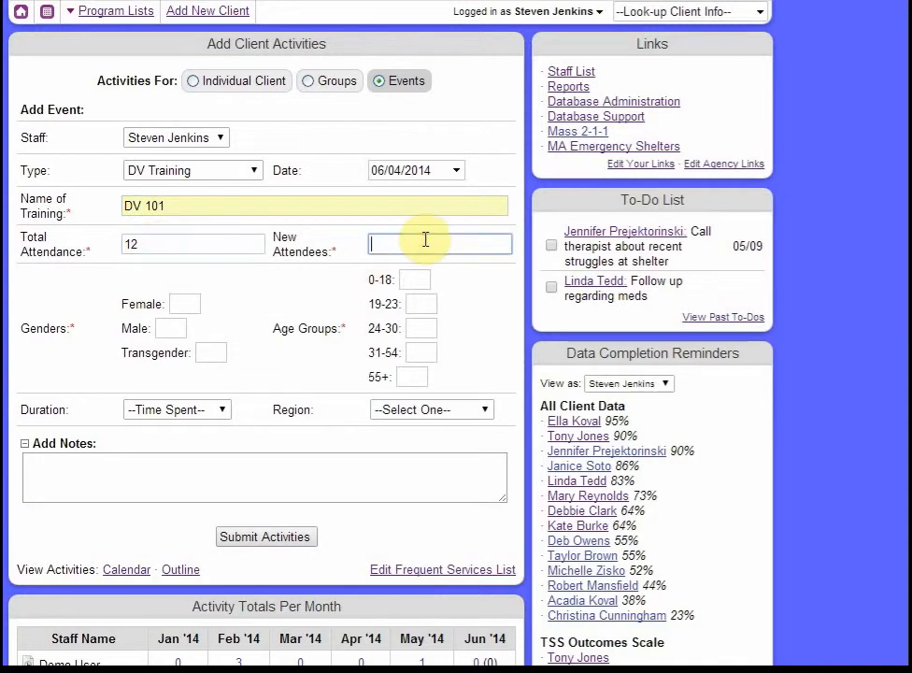
{"action": "type", "text": "4"}
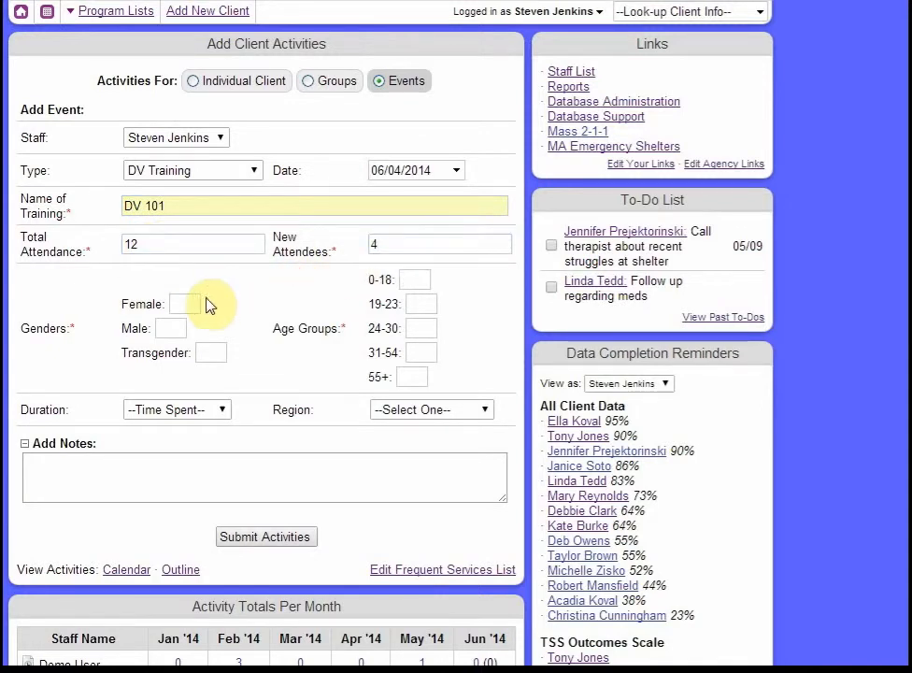
Record the attendee genders as 10 female and 2 male, and the age groups as 12 attendees aged 0-18
{"action": "left_click", "coordinate": [199, 302]}
{"action": "type", "text": "10"}
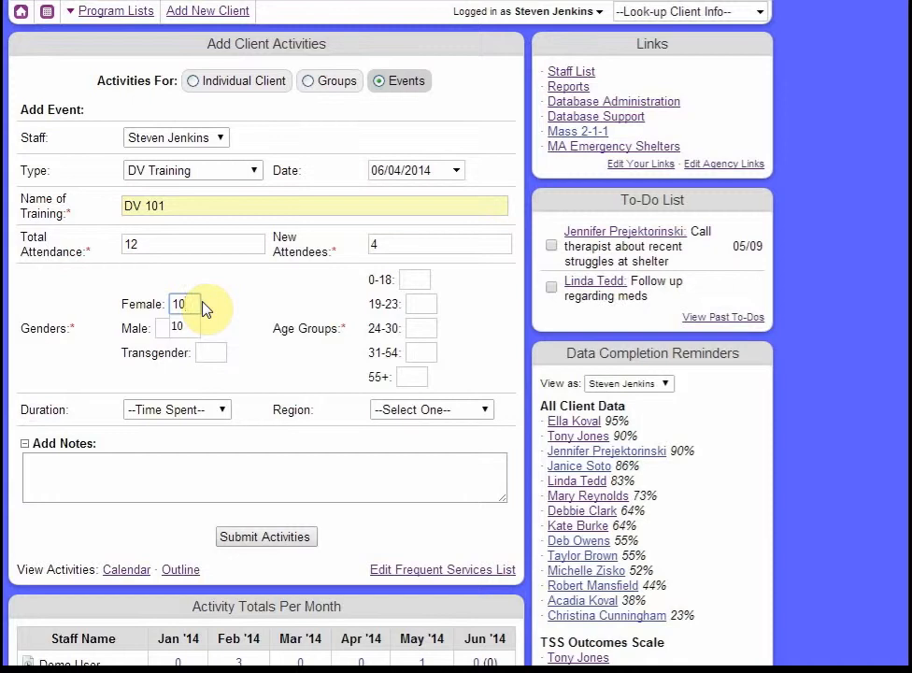
{"action": "left_click", "coordinate": [221, 299]}
{"action": "left_click", "coordinate": [180, 326]}
{"action": "type", "text": "2"}
{"action": "left_click", "coordinate": [261, 327]}
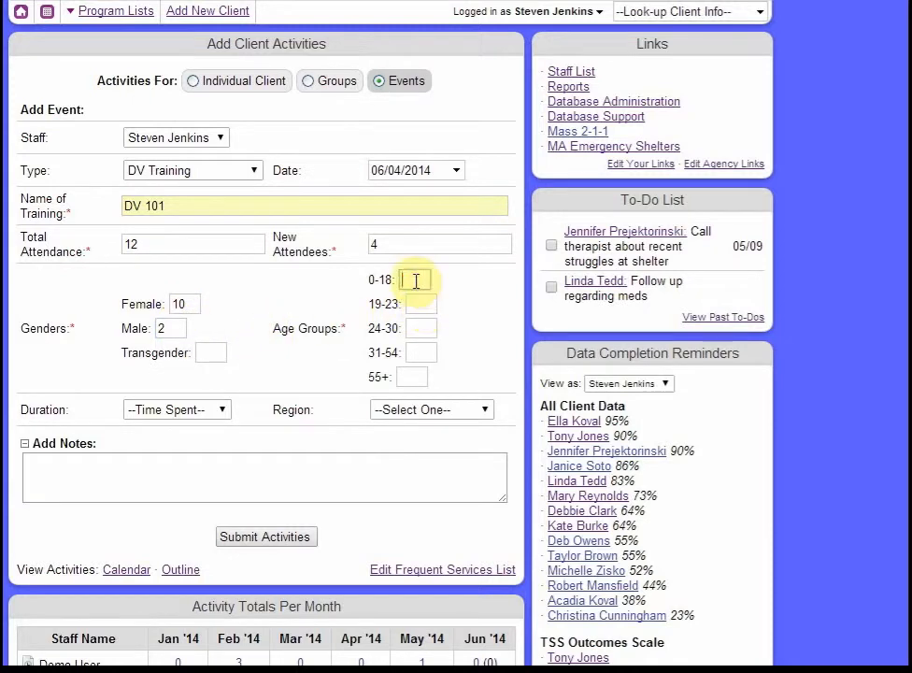
{"action": "type", "text": "12"}
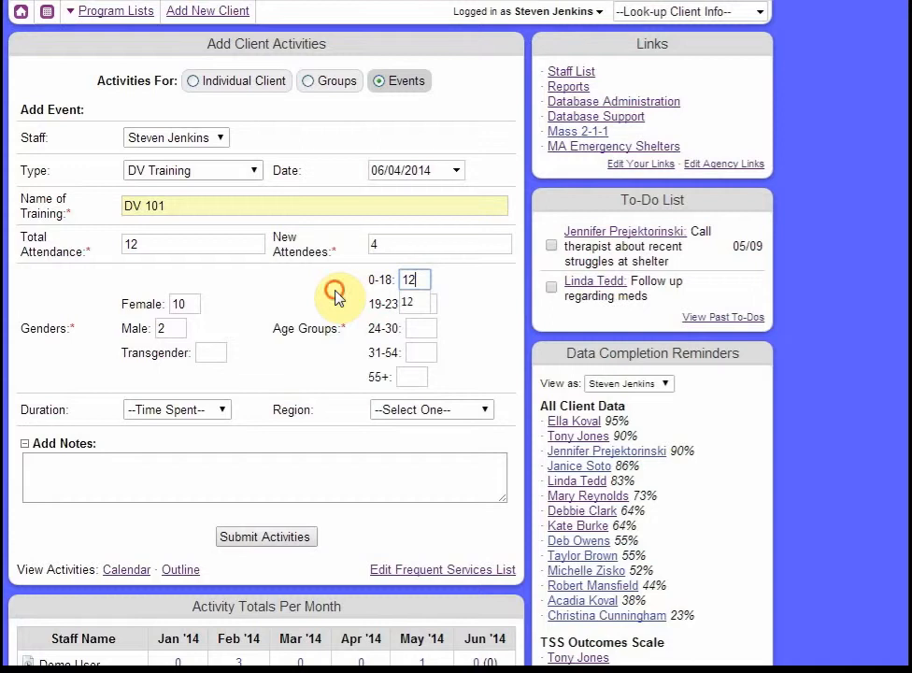
{"action": "left_click", "coordinate": [327, 363]}
Submit the event with a 1 hr duration, the Boston Metro region and the note "High School students very engaged"
{"action": "left_click", "coordinate": [193, 418]}
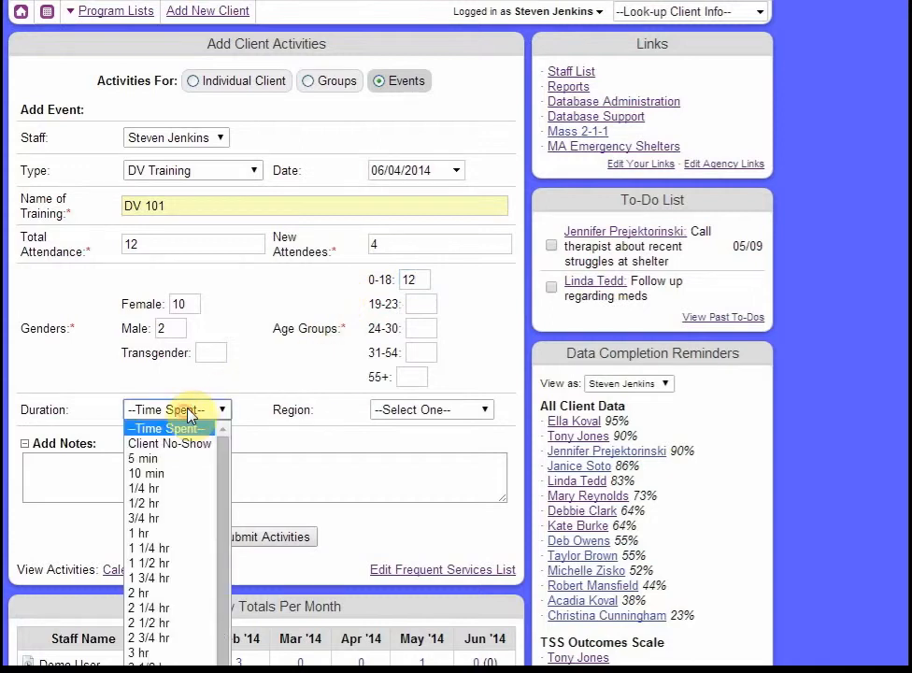
{"action": "left_click", "coordinate": [184, 534]}
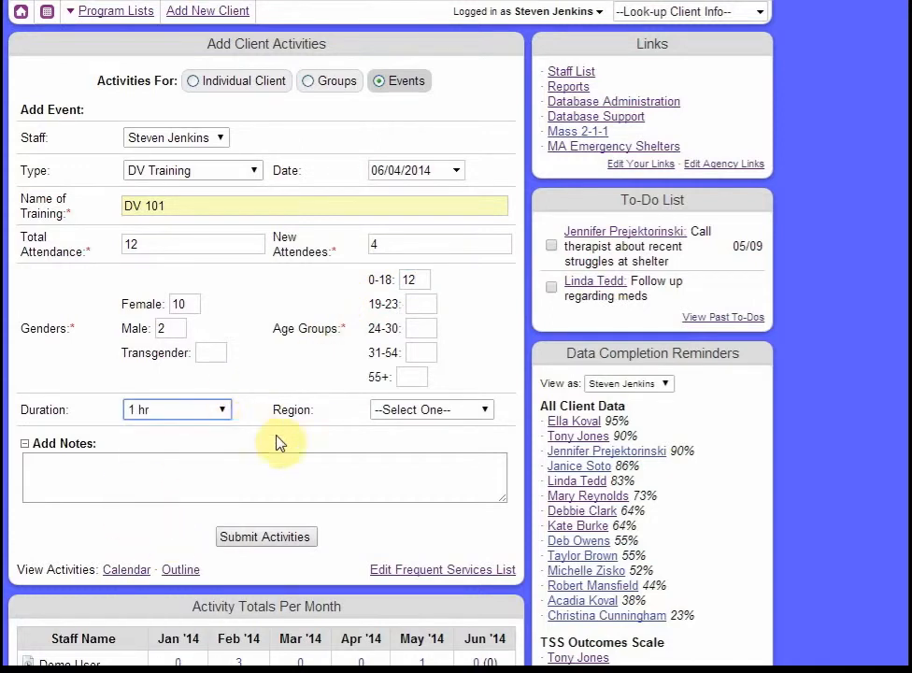
{"action": "left_click", "coordinate": [400, 416]}
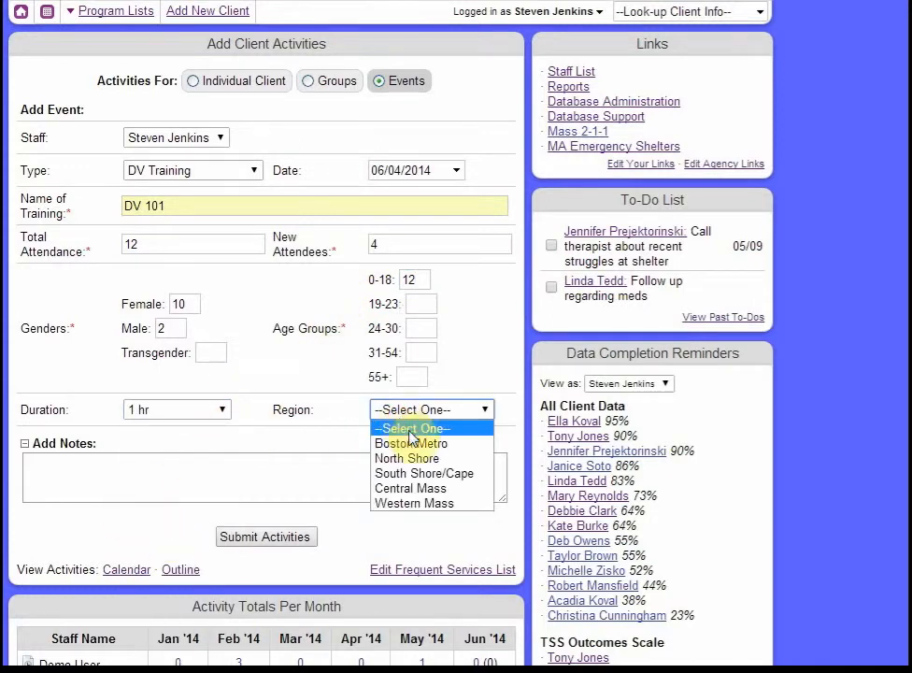
{"action": "left_click", "coordinate": [407, 443]}
{"action": "left_click", "coordinate": [356, 487]}
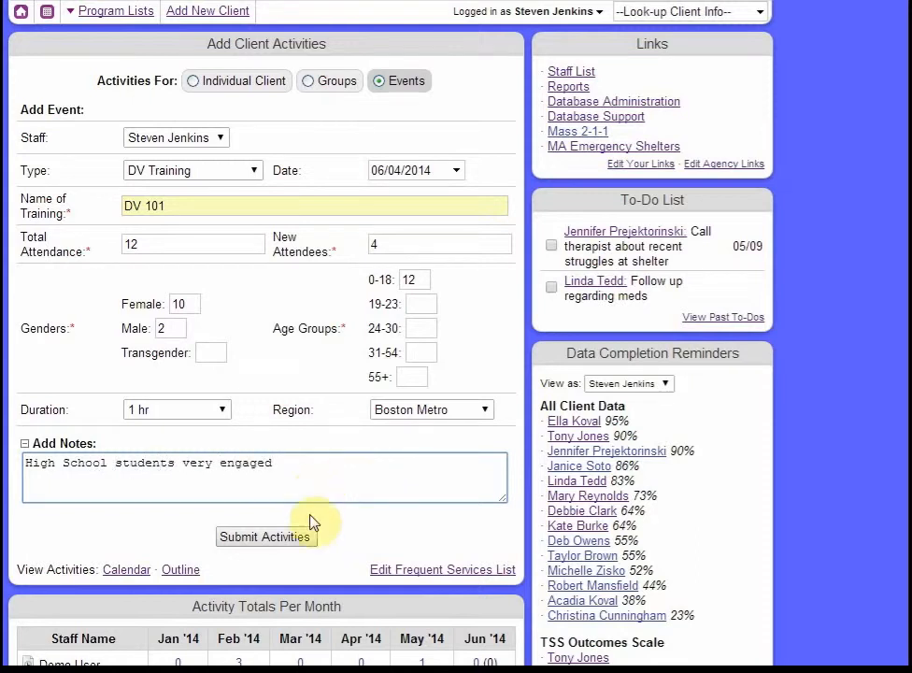
{"action": "left_click", "coordinate": [264, 536]}
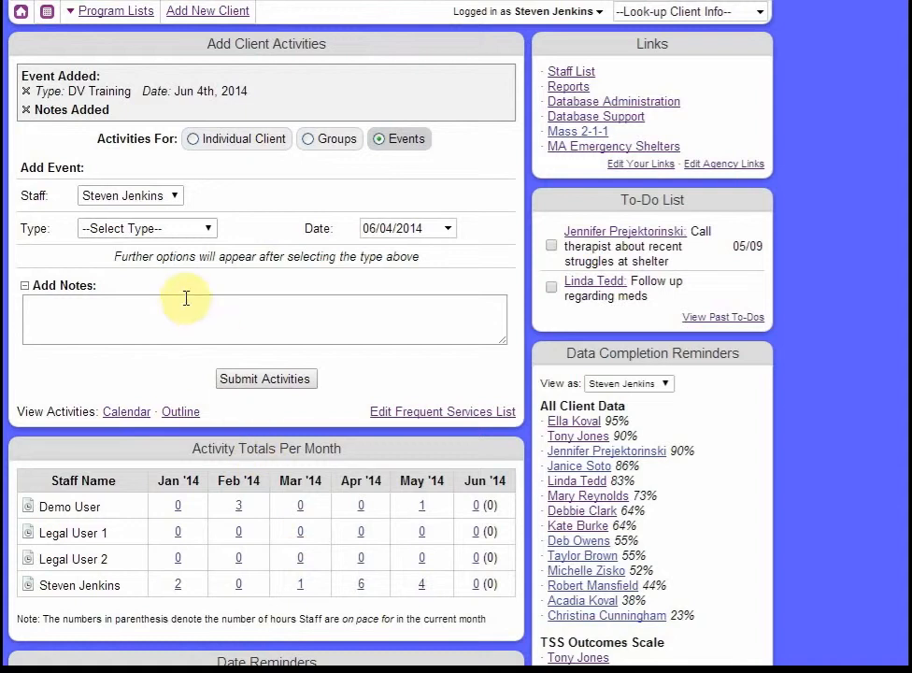
Review the submitted DV Training event in the activities calendar and its outline details, and return to the homepage
{"action": "left_click", "coordinate": [121, 416]}
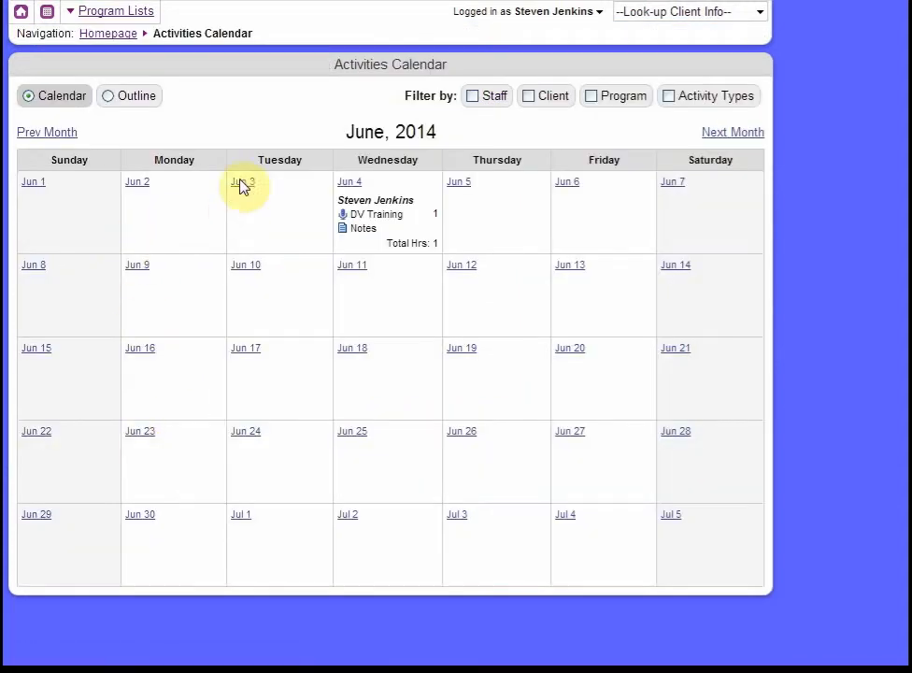
{"action": "left_click", "coordinate": [385, 211]}
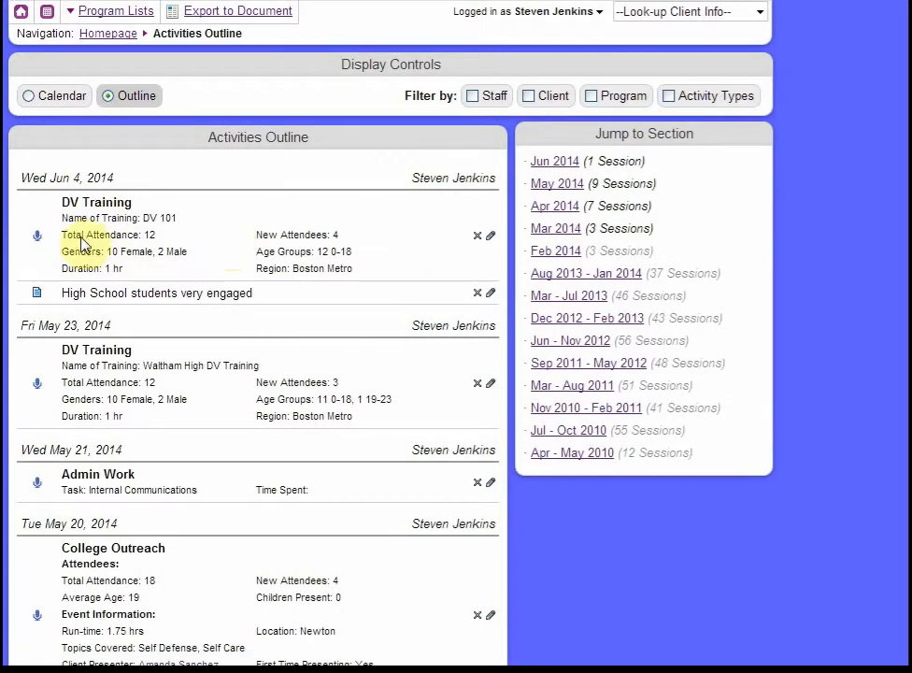
{"action": "left_click", "coordinate": [90, 38]}
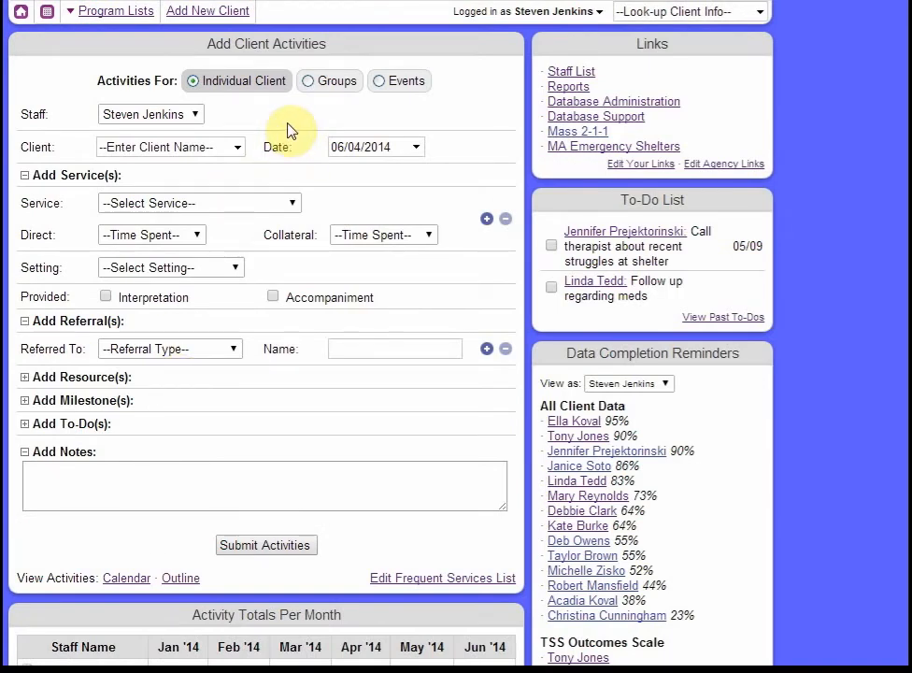
Open the form for adding a new event type from the Event Types settings in Database Administration
{"action": "left_click", "coordinate": [665, 103]}
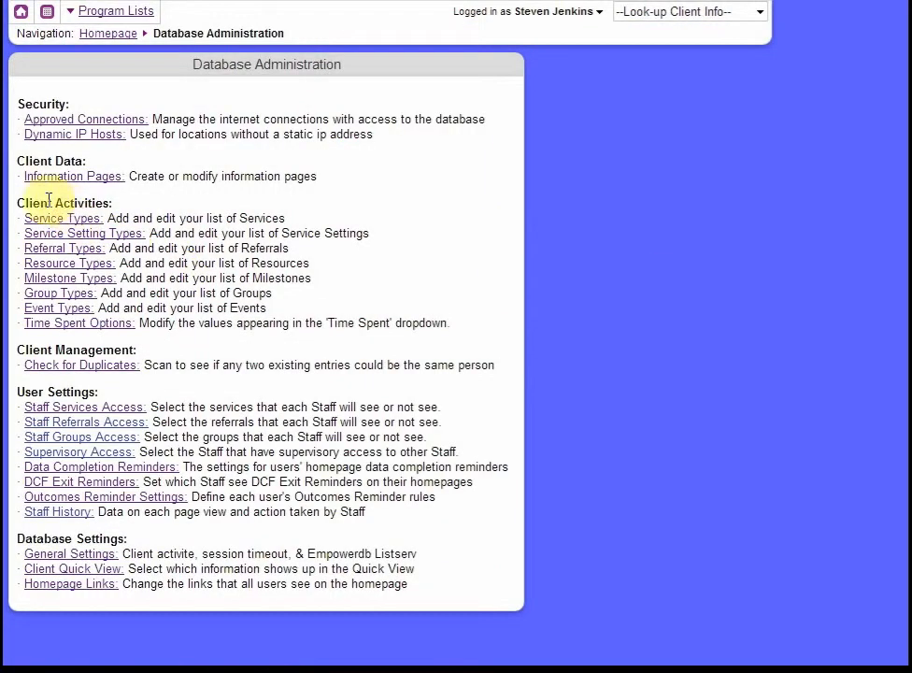
{"action": "left_click", "coordinate": [65, 309]}
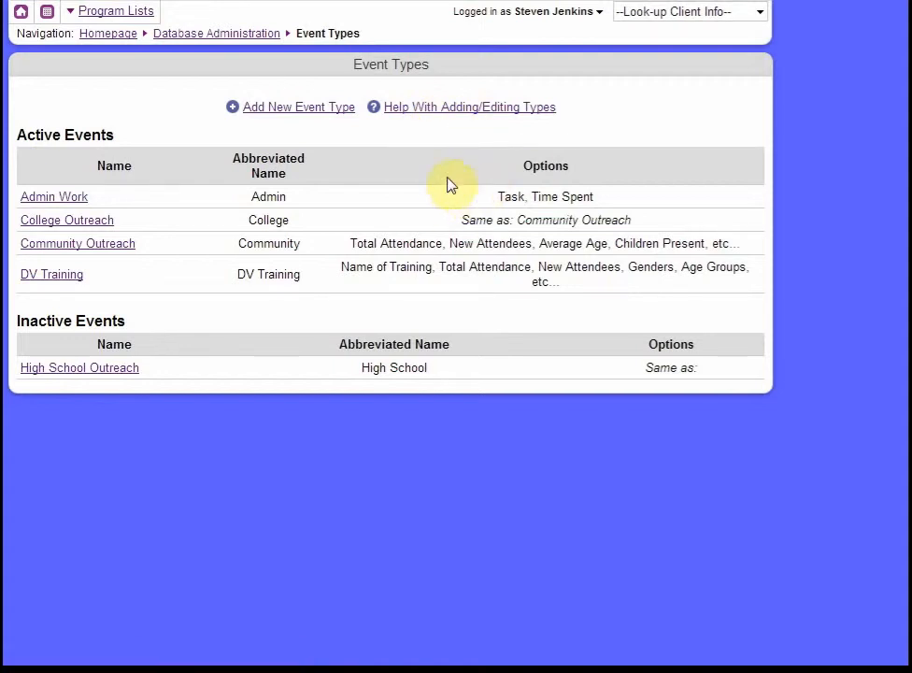
{"action": "left_click", "coordinate": [287, 111]}
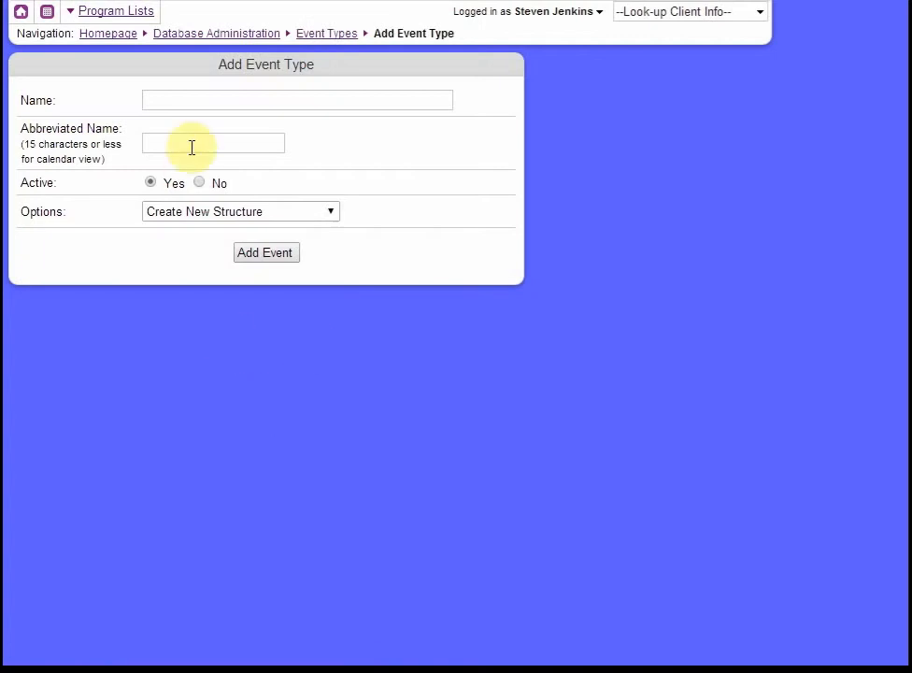
Enter Legal Training as both the name and the abbreviated name of the new event type
{"action": "left_click", "coordinate": [201, 103]}
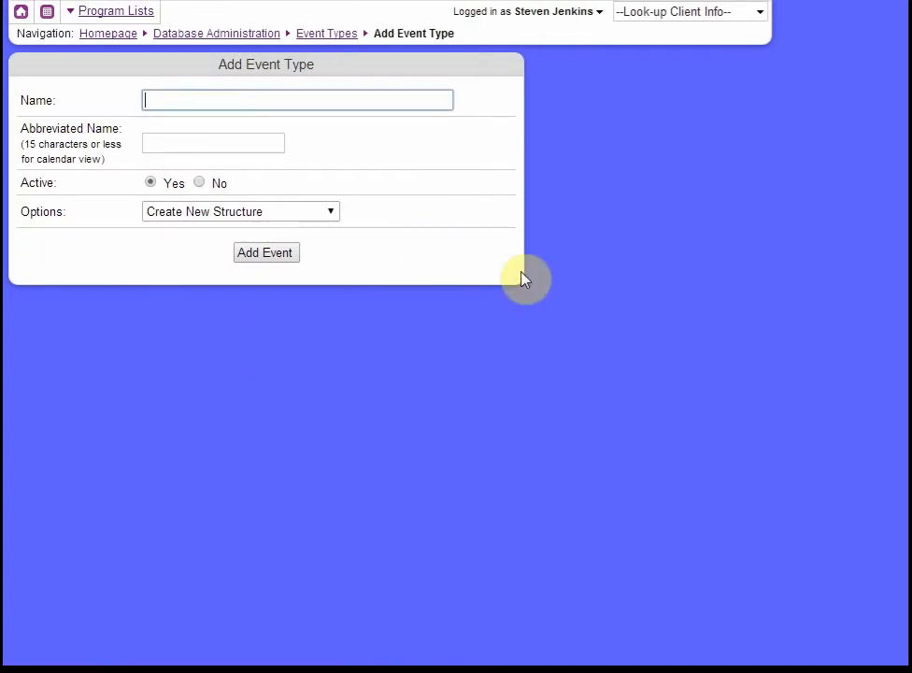
{"action": "type", "text": "Legal"}
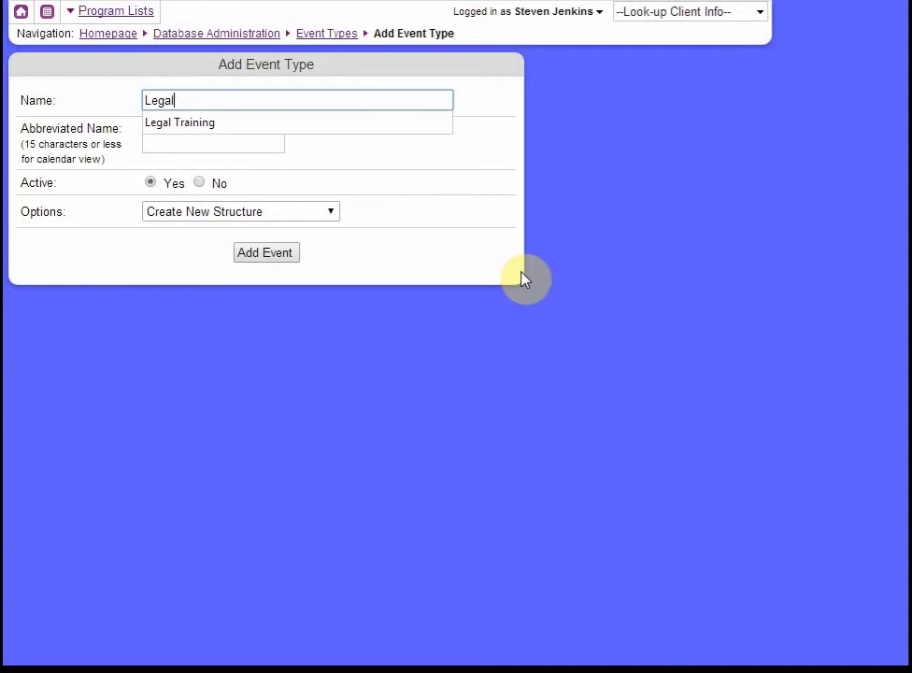
{"action": "left_click", "coordinate": [192, 125]}
{"action": "left_click", "coordinate": [192, 147]}
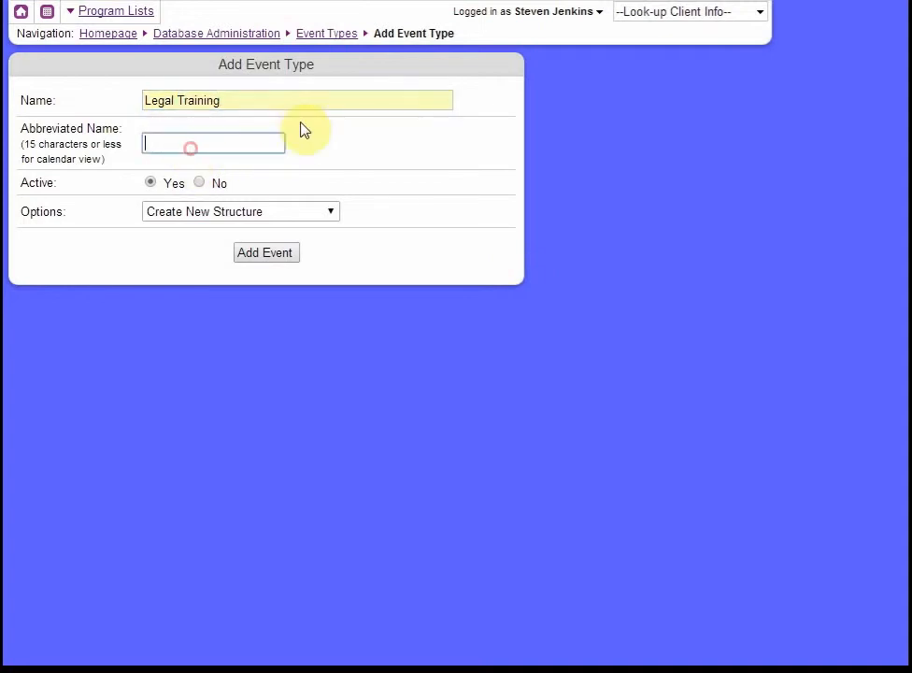
{"action": "type", "text": "Legal"}
{"action": "left_click", "coordinate": [238, 164]}
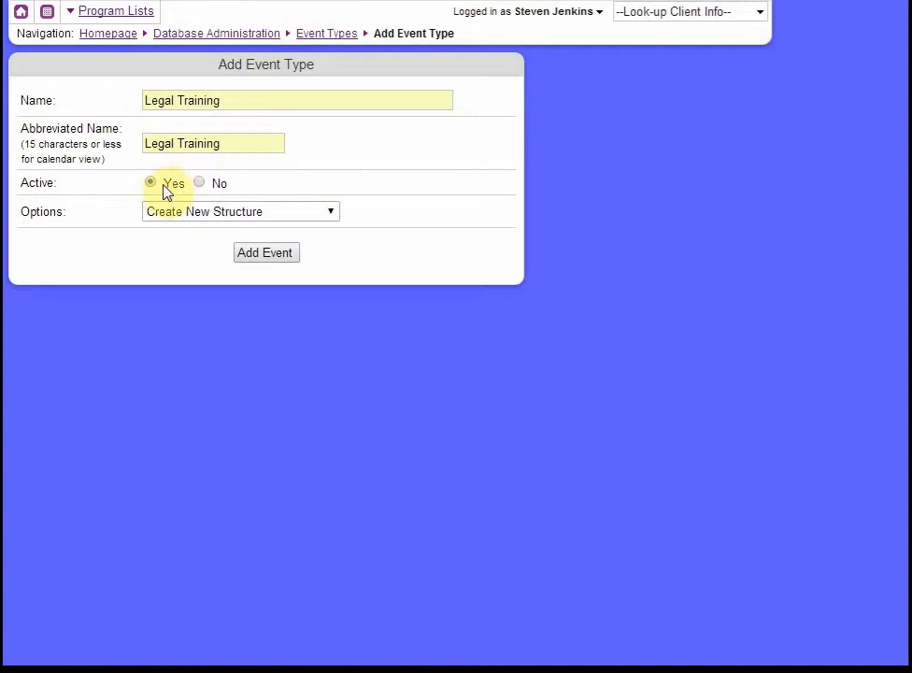
Set the new event type's options to reuse the DV Training structure (Same As: DV Training)
{"action": "left_click", "coordinate": [204, 218]}
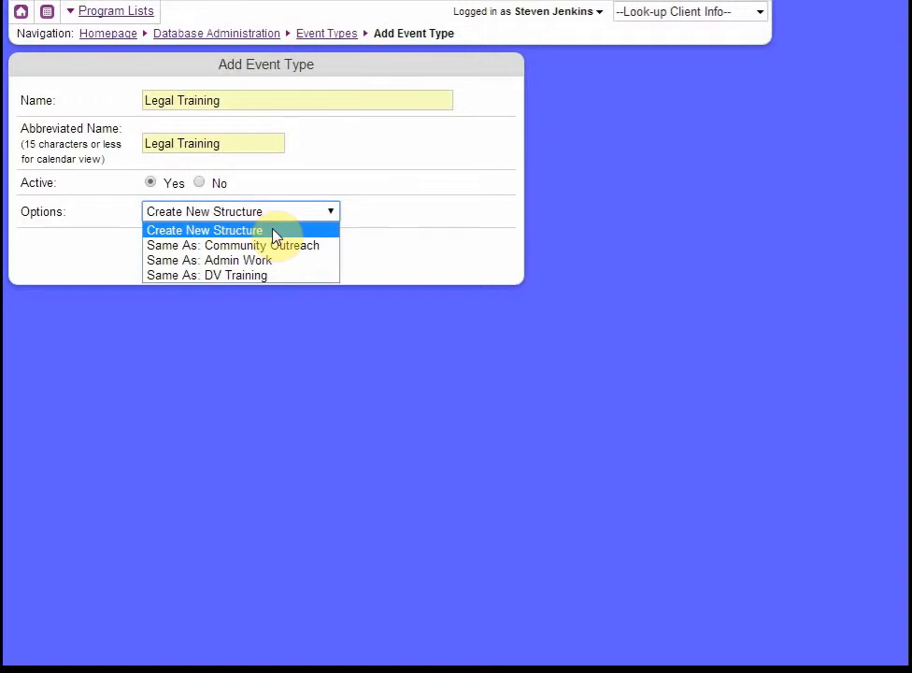
{"action": "left_click", "coordinate": [282, 279]}
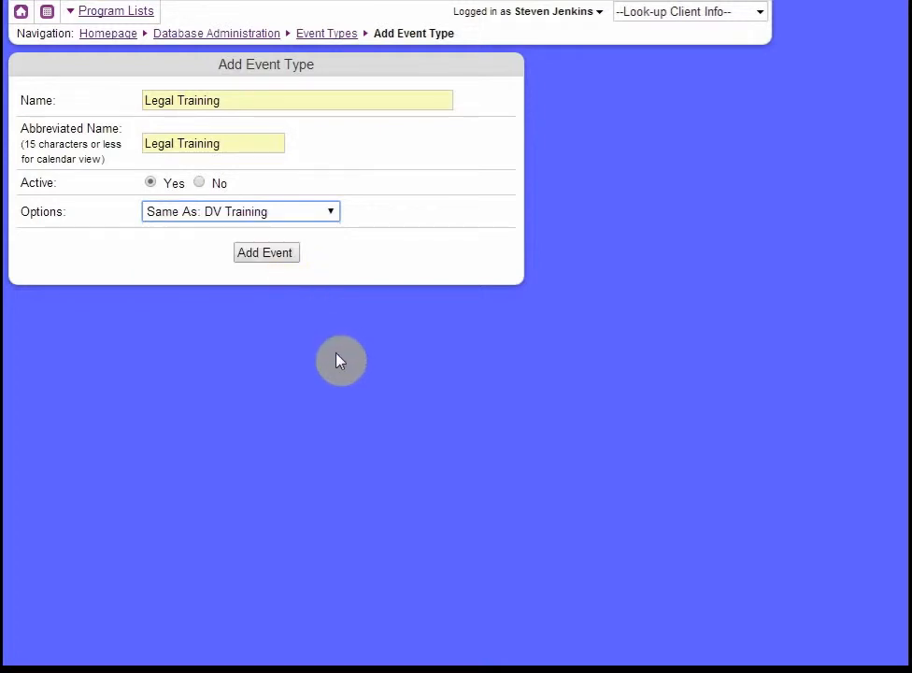
{"action": "left_click", "coordinate": [238, 217]}
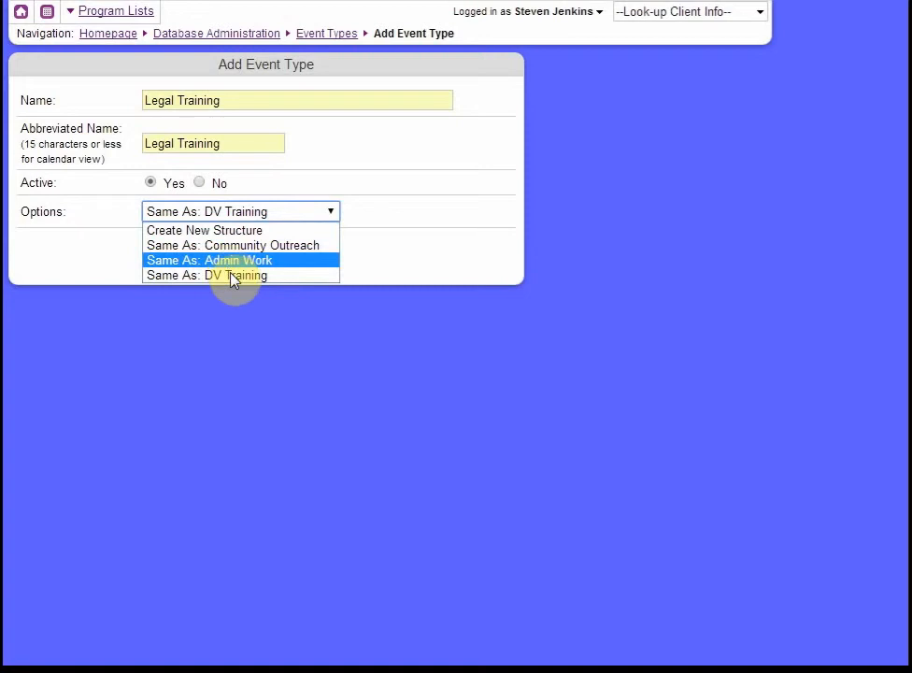
{"action": "left_click", "coordinate": [280, 278]}
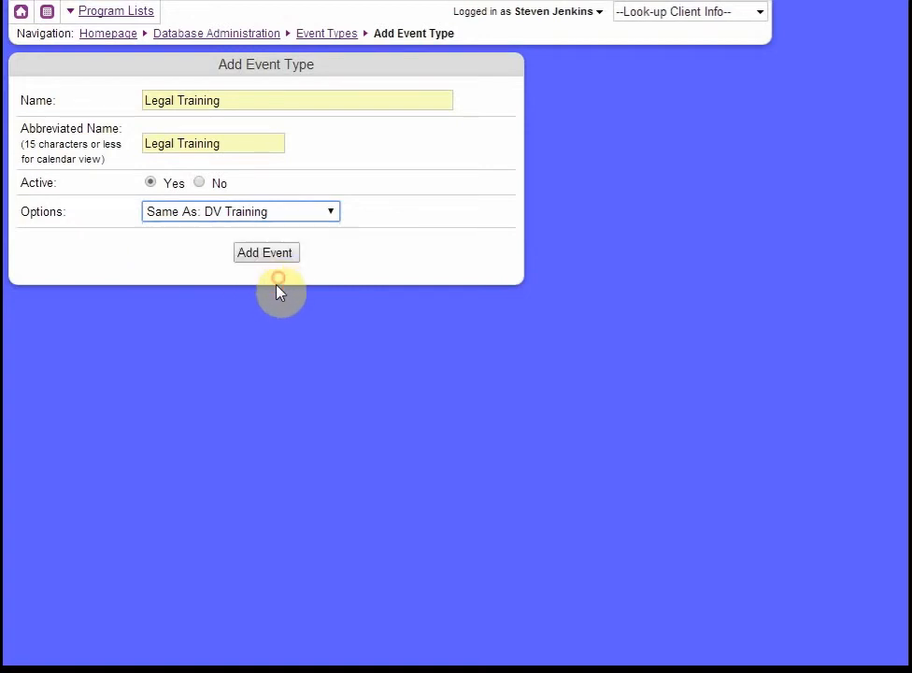
{"action": "left_click", "coordinate": [199, 220]}
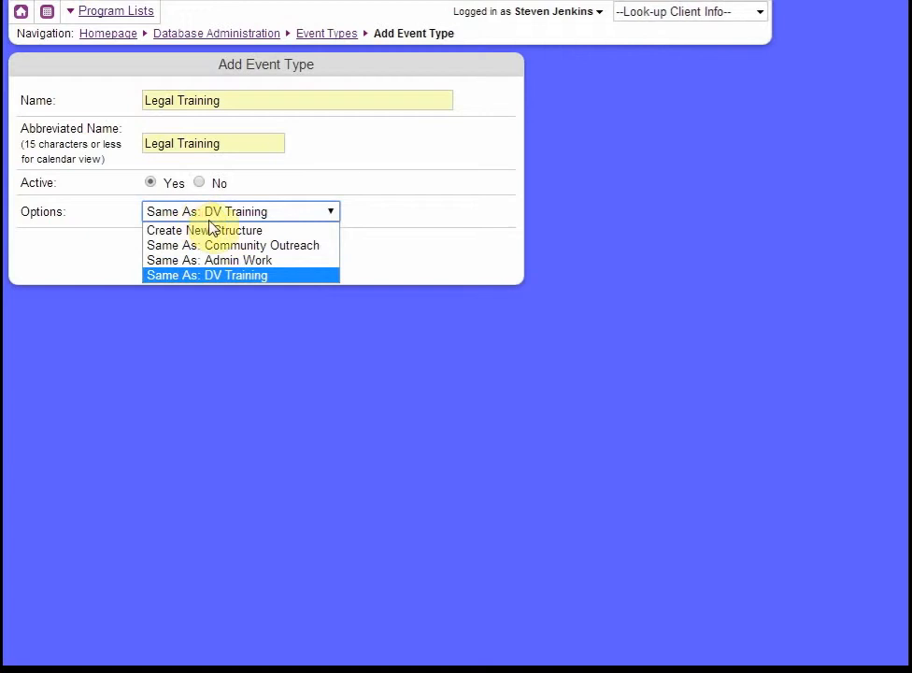
{"action": "left_click", "coordinate": [245, 276]}
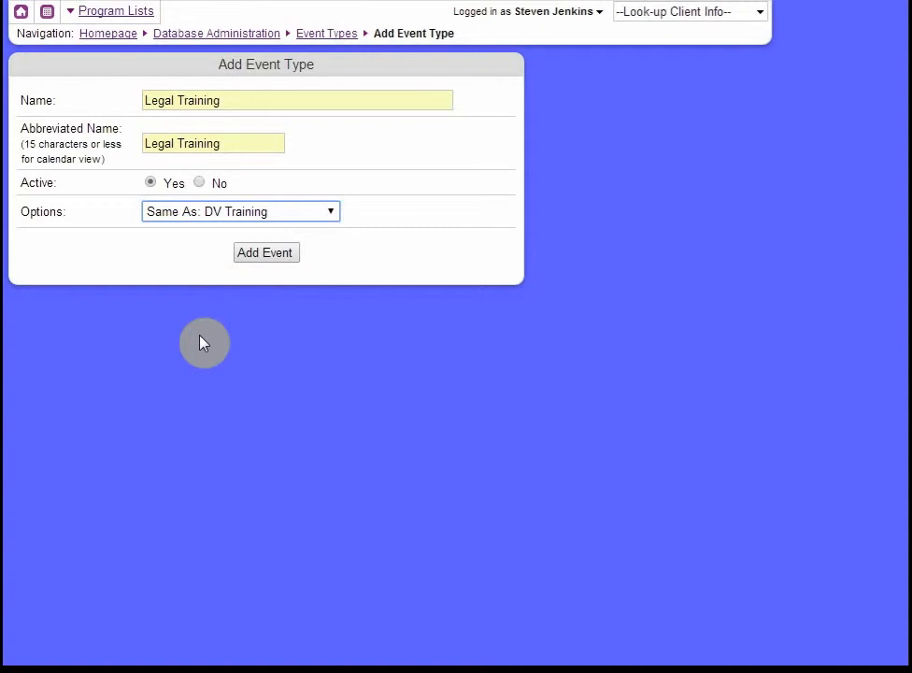
Change the Legal Training event type's options to Create New Structure and add the event type
{"action": "left_click", "coordinate": [199, 223]}
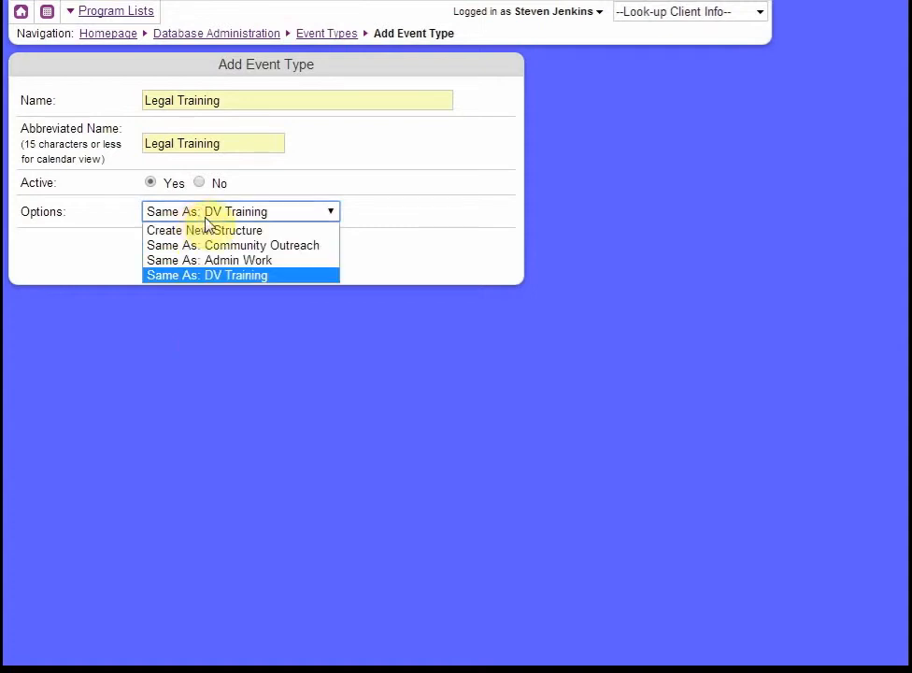
{"action": "left_click", "coordinate": [198, 230]}
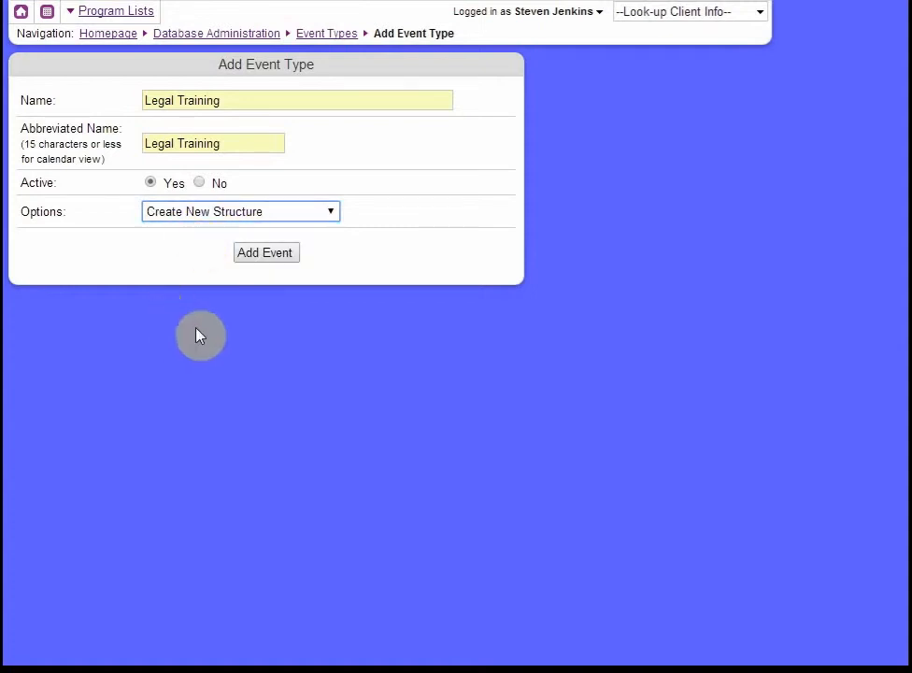
{"action": "left_click", "coordinate": [269, 255]}
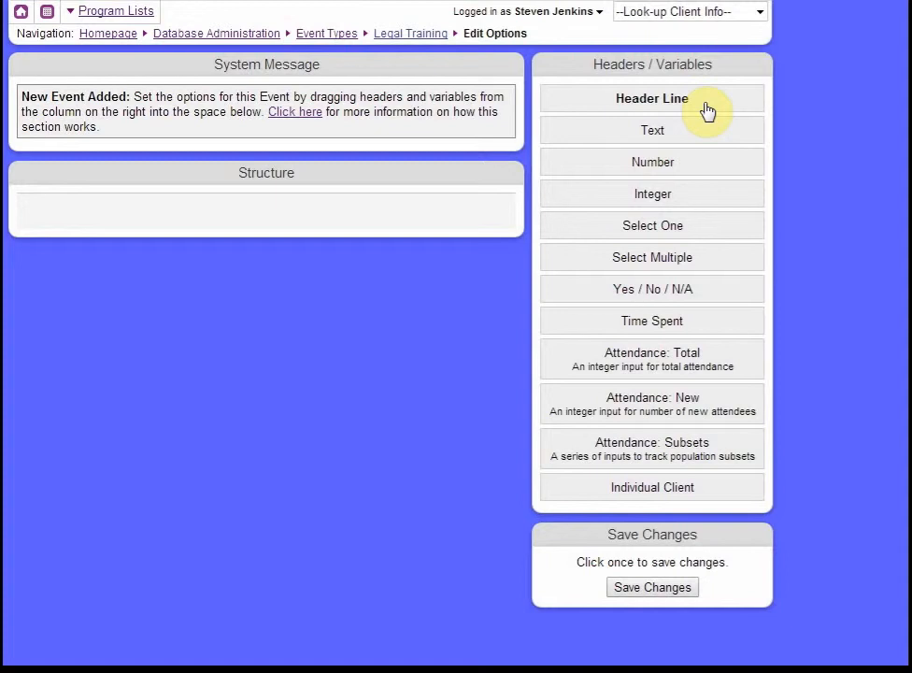
Add a header line to the empty structure and set its text to Attendance Information
{"action": "left_click_drag", "start_coordinate": [706, 111], "coordinate": [331, 222]}
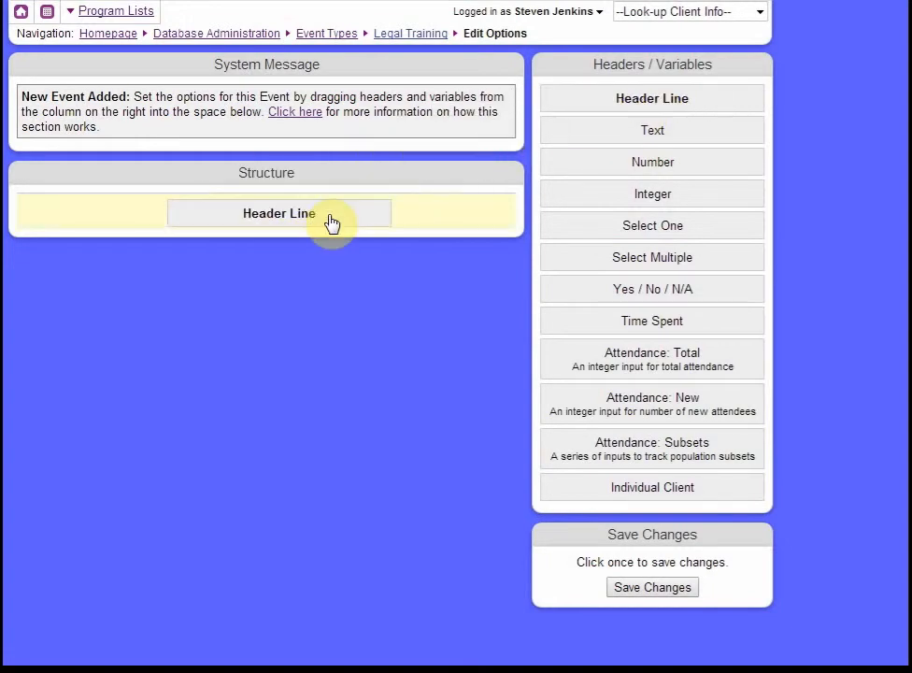
{"action": "left_click", "coordinate": [329, 216]}
{"action": "triple_click", "coordinate": [102, 207]}
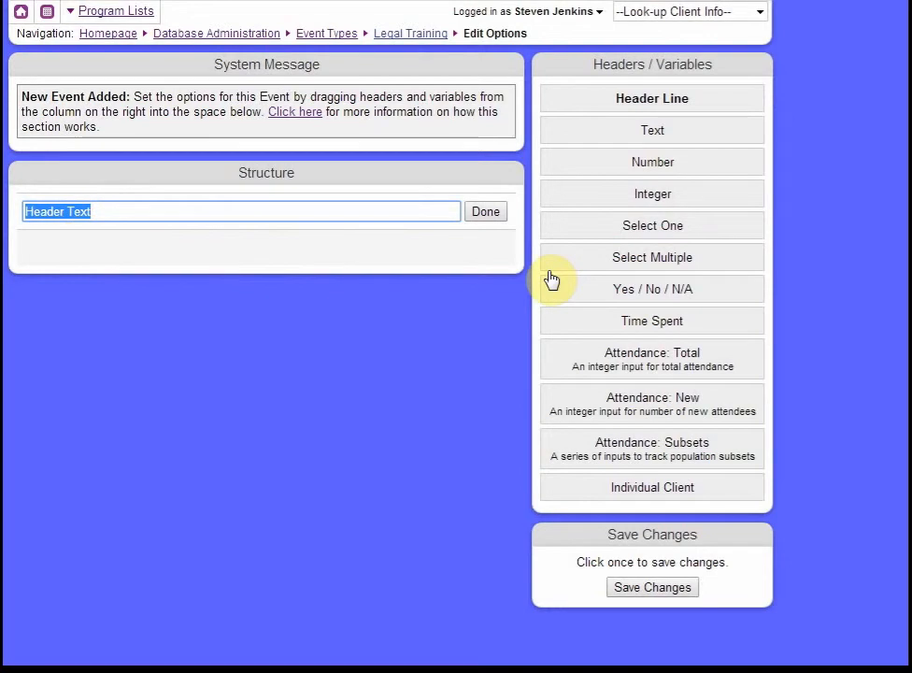
{"action": "type", "text": "Attendance"}
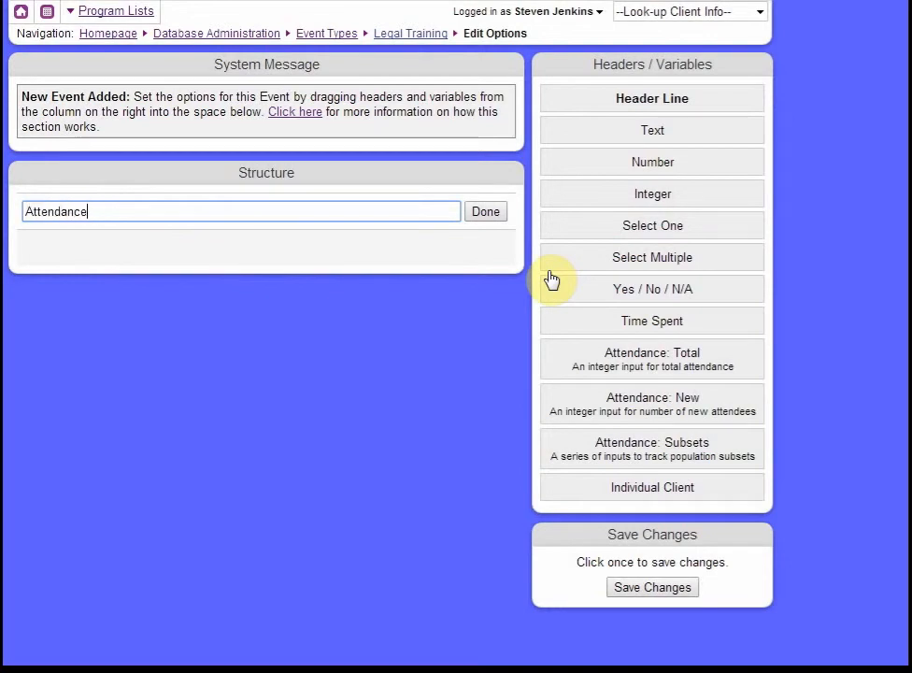
{"action": "type", "text": " Information"}
{"action": "left_click", "coordinate": [485, 212]}
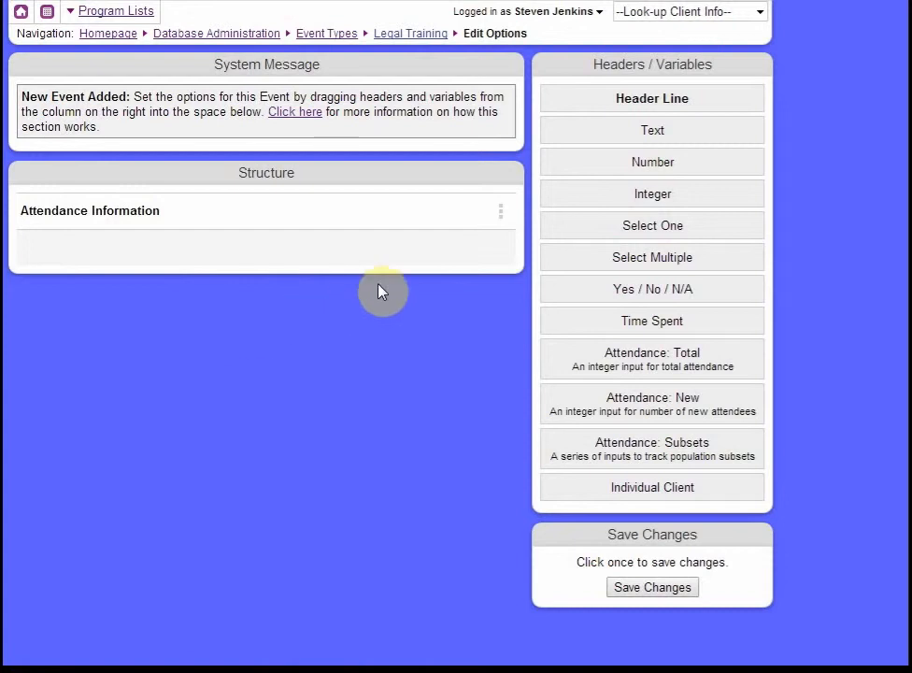
Add a Text variable below the Attendance Information header, trying it across the full row before placing it in the row's left half
{"action": "left_click_drag", "start_coordinate": [645, 133], "coordinate": [157, 254]}
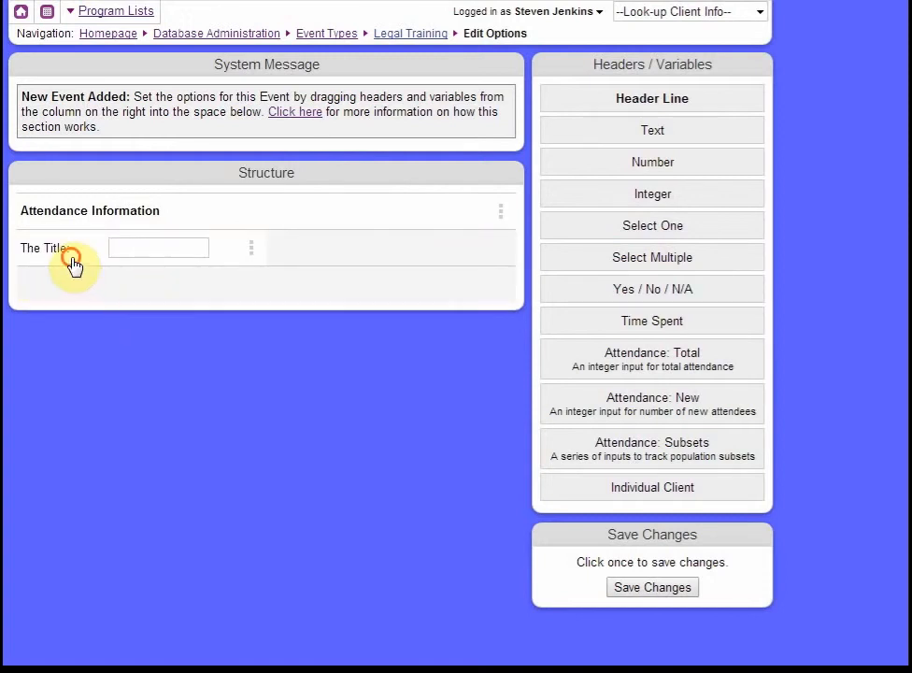
{"action": "left_click_drag", "start_coordinate": [76, 261], "coordinate": [295, 393]}
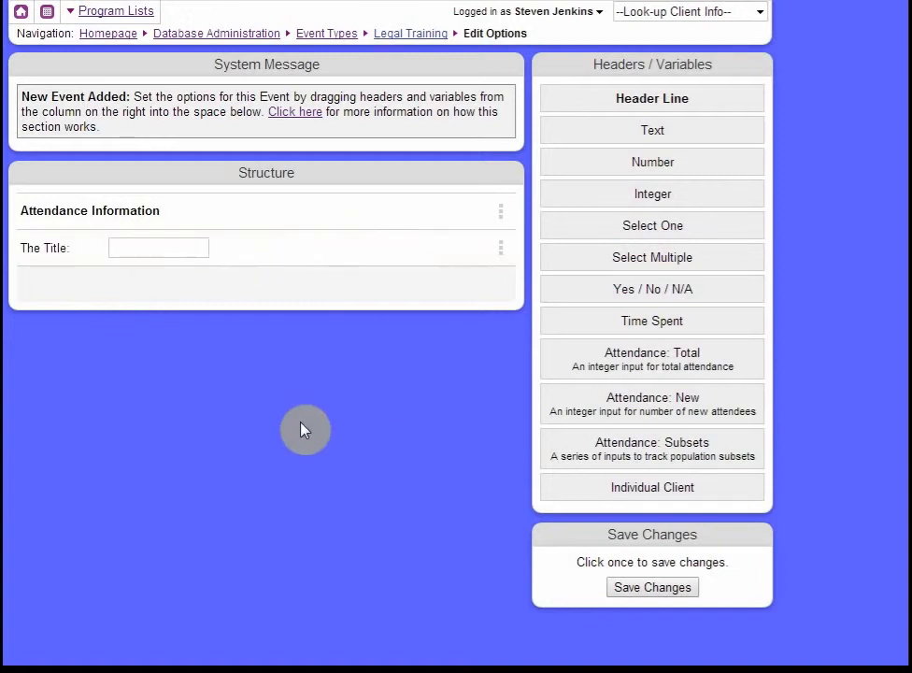
{"action": "left_click_drag", "start_coordinate": [316, 263], "coordinate": [183, 269]}
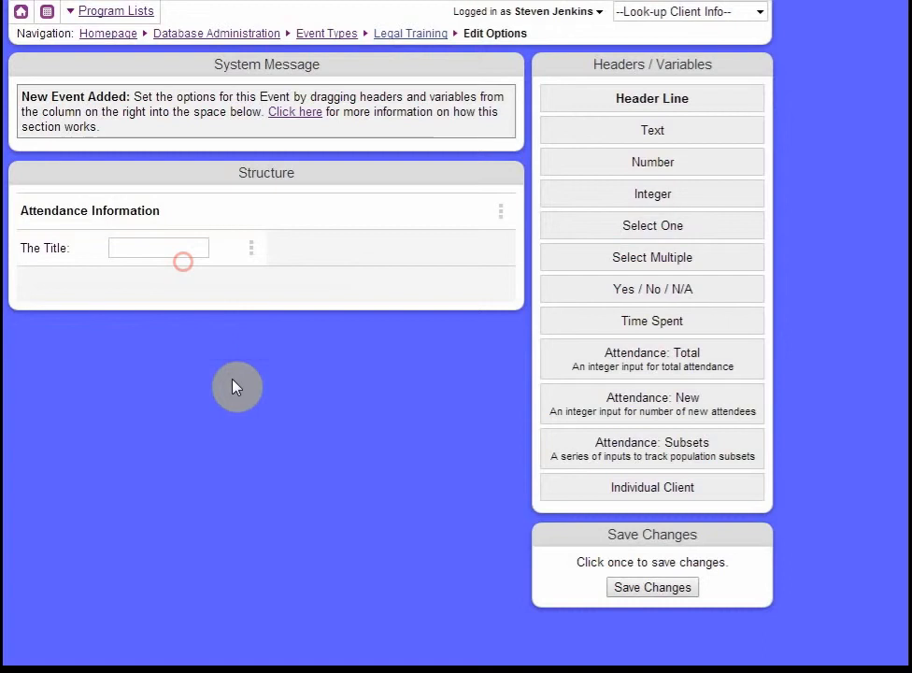
Name the new text variable Training Name, make it required, and save the variable
{"action": "left_click", "coordinate": [260, 259]}
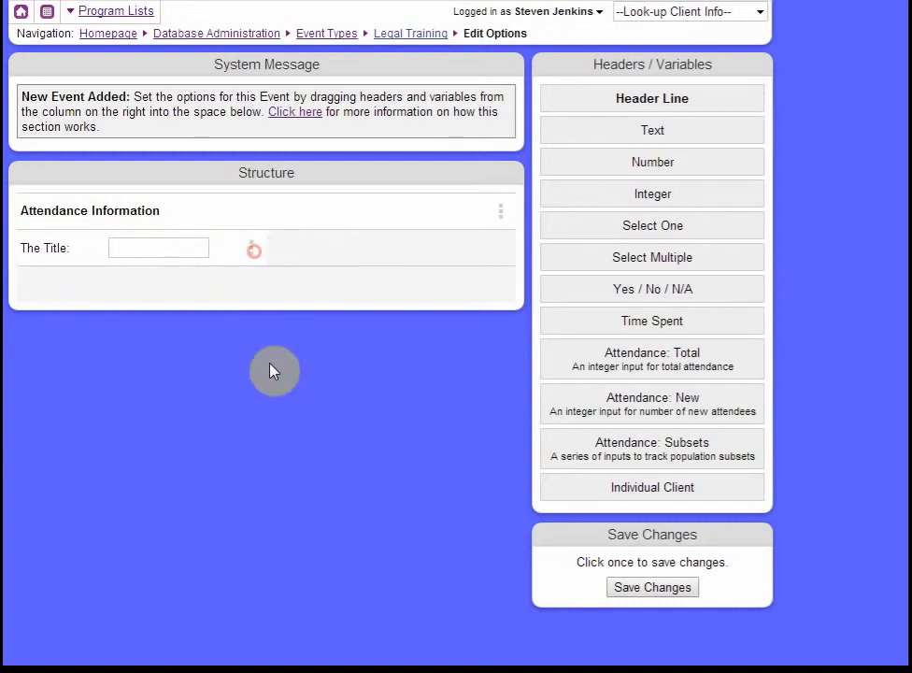
{"action": "left_click_drag", "start_coordinate": [413, 287], "coordinate": [306, 283]}
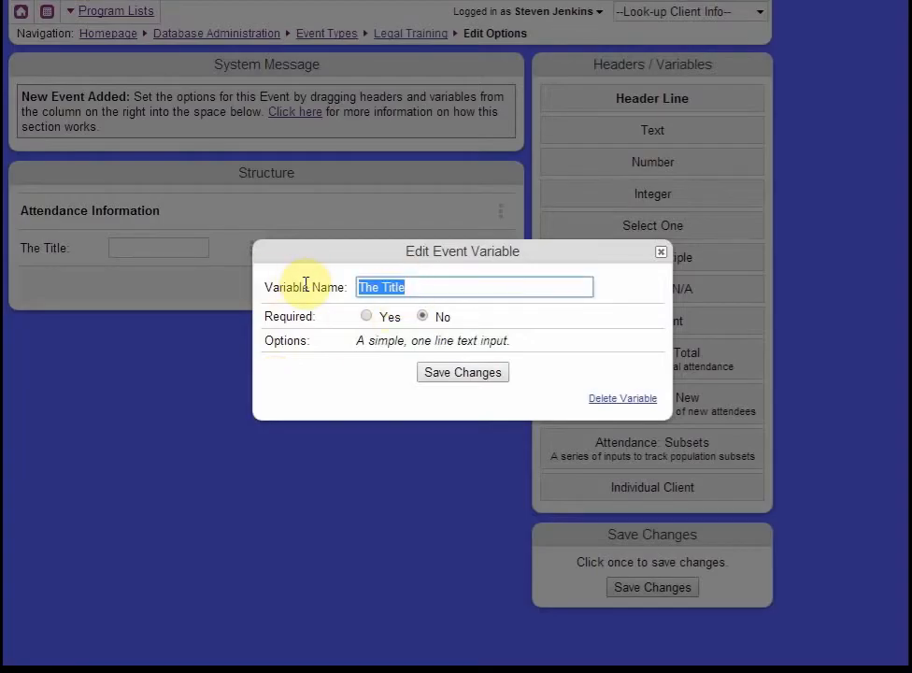
{"action": "type", "text": "Training Name"}
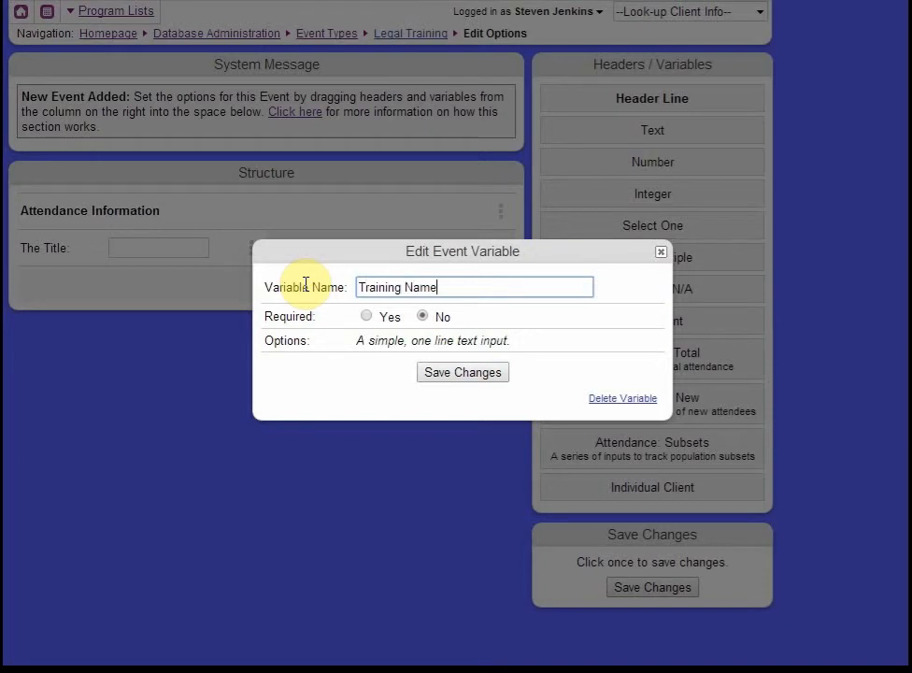
{"action": "left_click", "coordinate": [367, 317]}
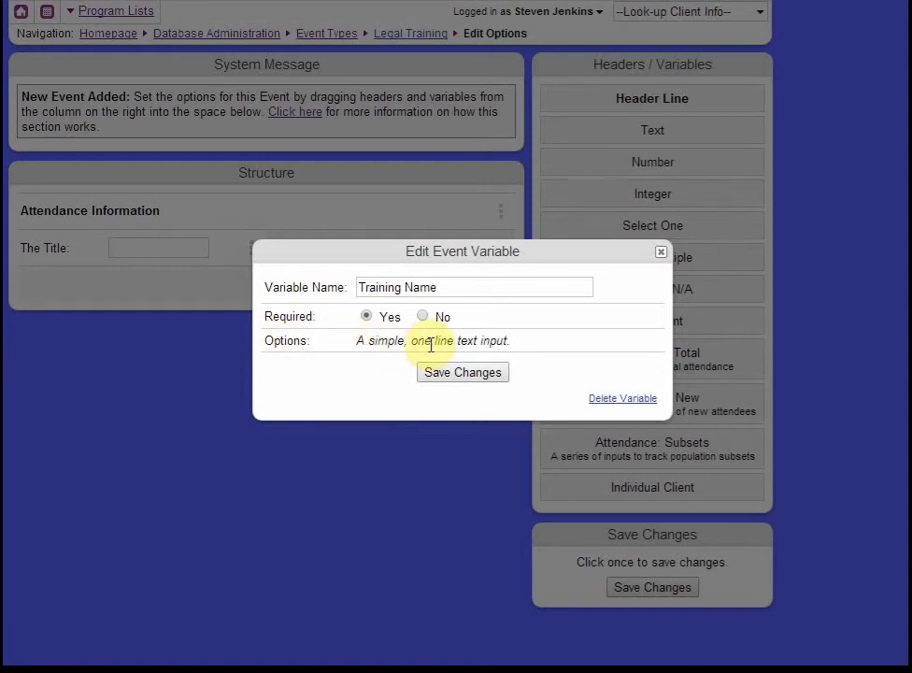
{"action": "left_click", "coordinate": [478, 373]}
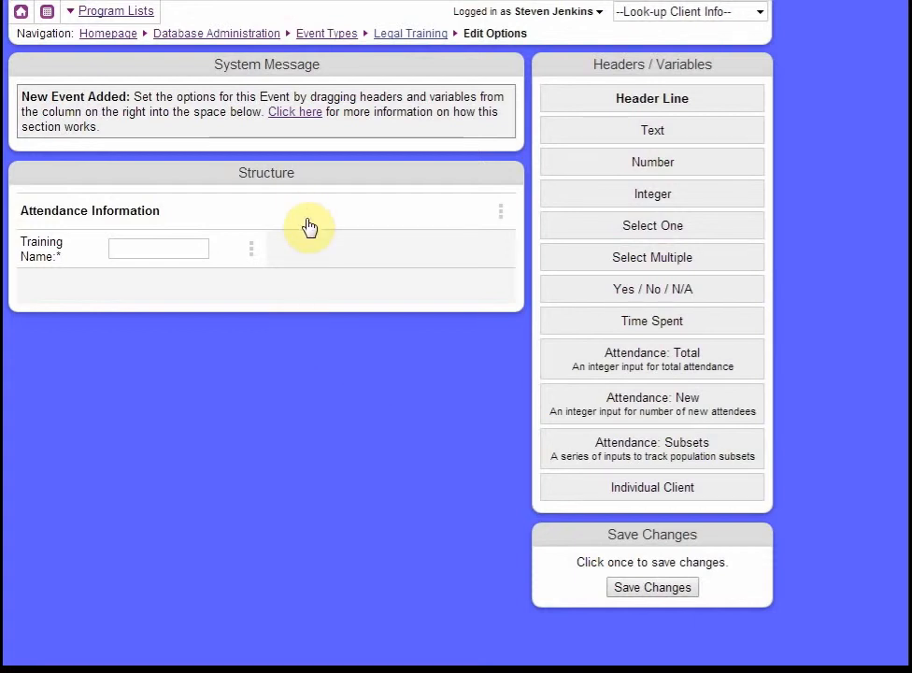
Reorder the structure so Training Name spans the first row, above the Attendance Information header
{"action": "left_click_drag", "start_coordinate": [309, 227], "coordinate": [301, 296]}
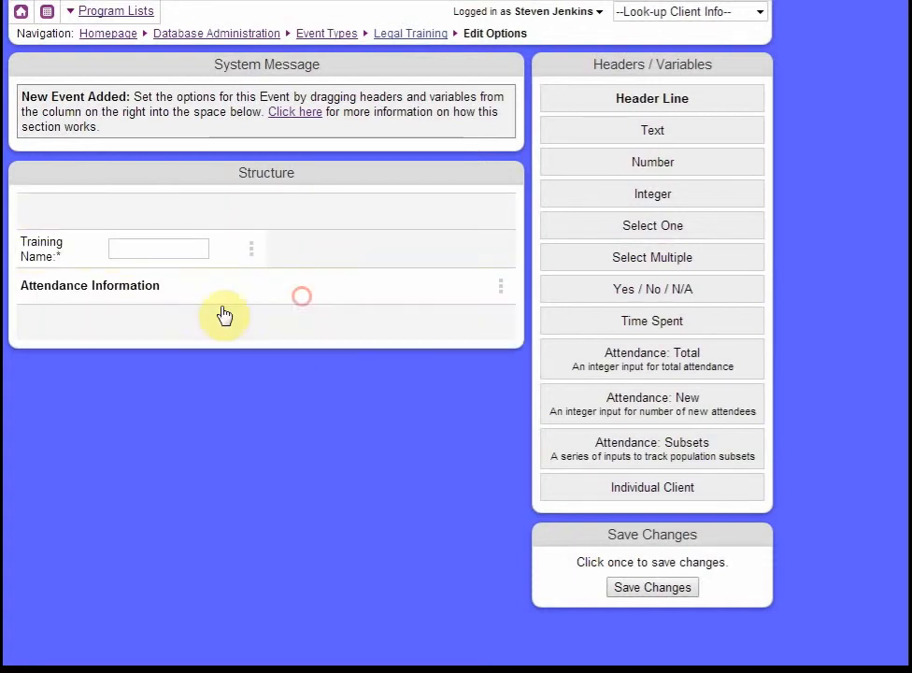
{"action": "left_click_drag", "start_coordinate": [68, 250], "coordinate": [133, 214]}
{"action": "mouse_move", "coordinate": [123, 283]}
{"action": "left_mouse_down"}
{"action": "mouse_move", "coordinate": [131, 262]}
{"action": "mouse_move", "coordinate": [126, 286]}
{"action": "left_mouse_up"}
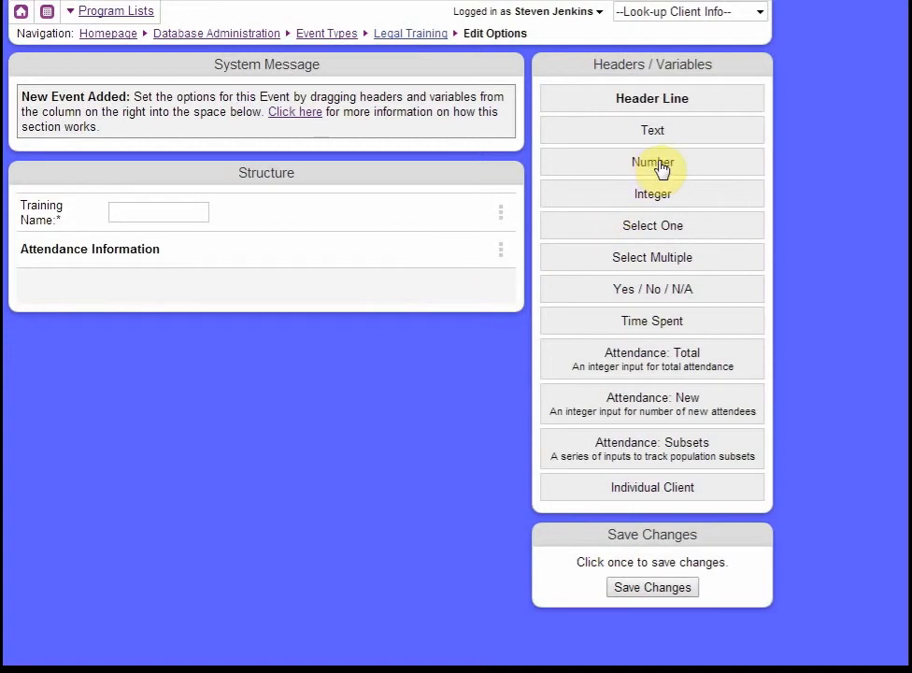
Add a Number and an Integer variable side by side under Attendance Information, and name the Integer variable Children Present
{"action": "left_click_drag", "start_coordinate": [662, 168], "coordinate": [169, 285]}
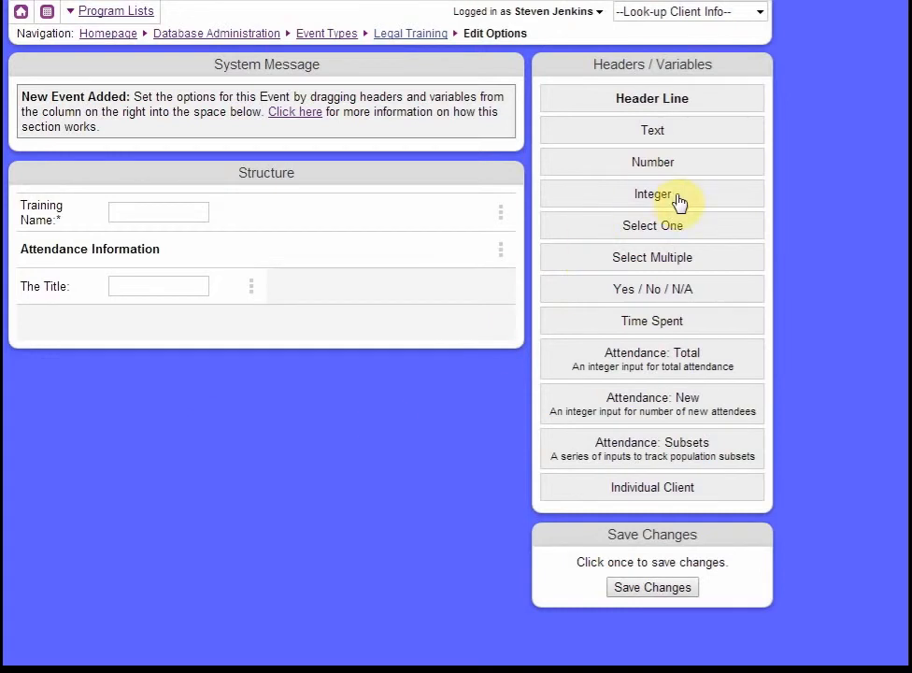
{"action": "left_click_drag", "start_coordinate": [676, 195], "coordinate": [455, 282]}
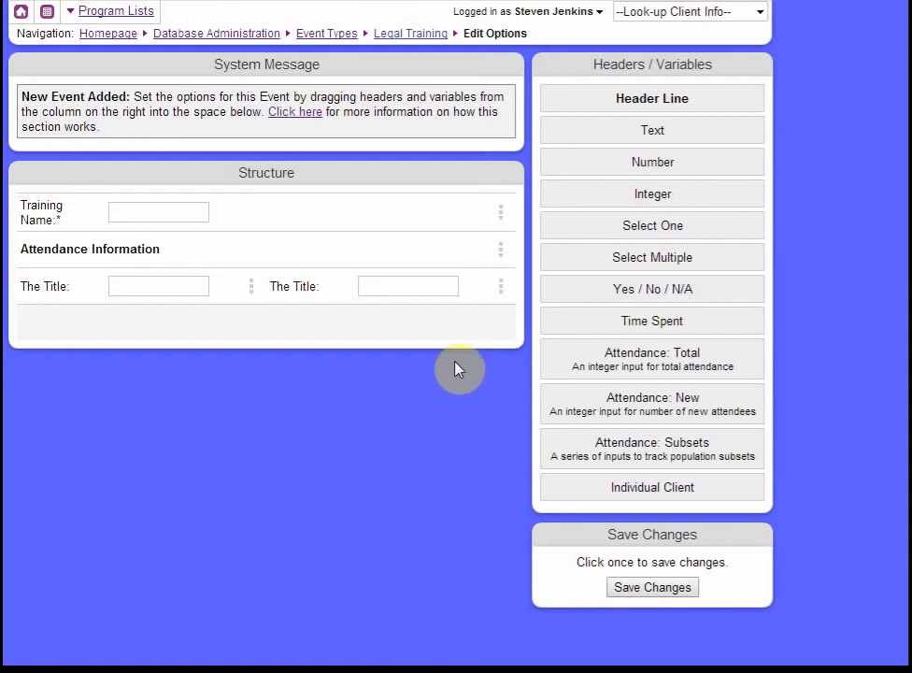
{"action": "left_click", "coordinate": [499, 286]}
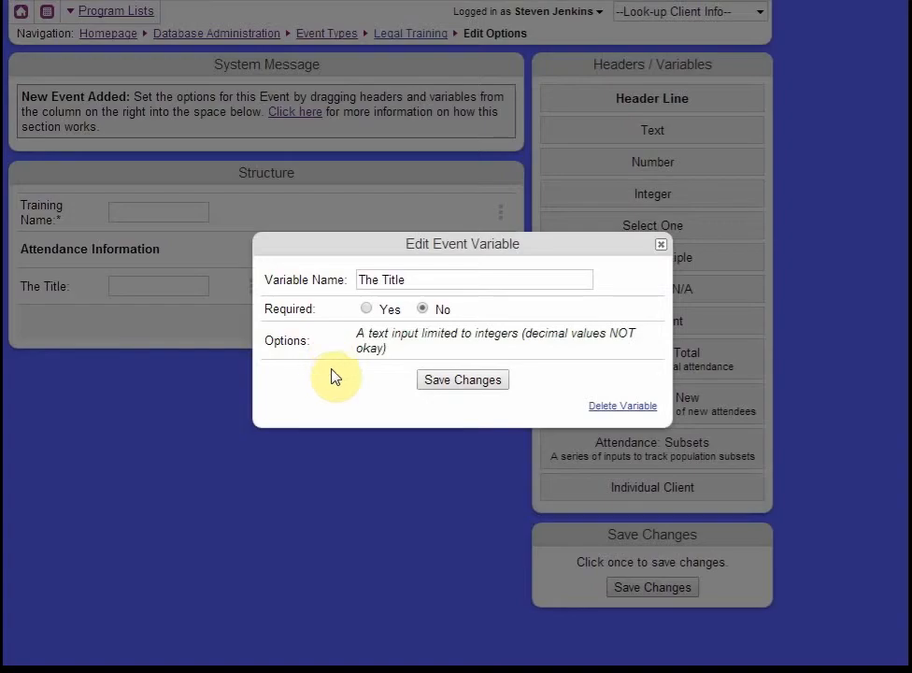
{"action": "left_click_drag", "start_coordinate": [425, 281], "coordinate": [250, 255]}
{"action": "type", "text": "Children Present"}
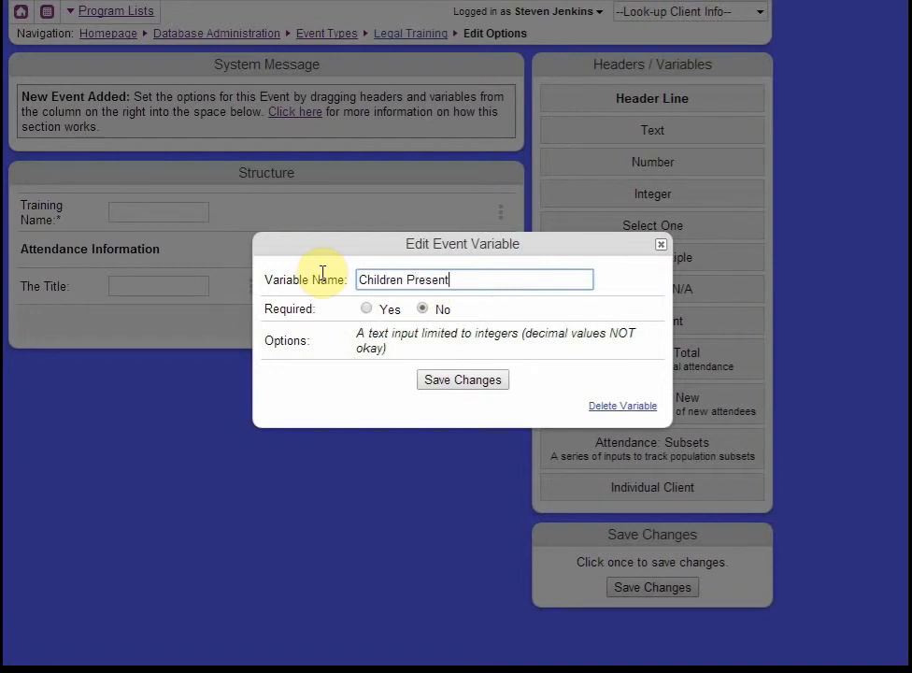
{"action": "left_click", "coordinate": [456, 381]}
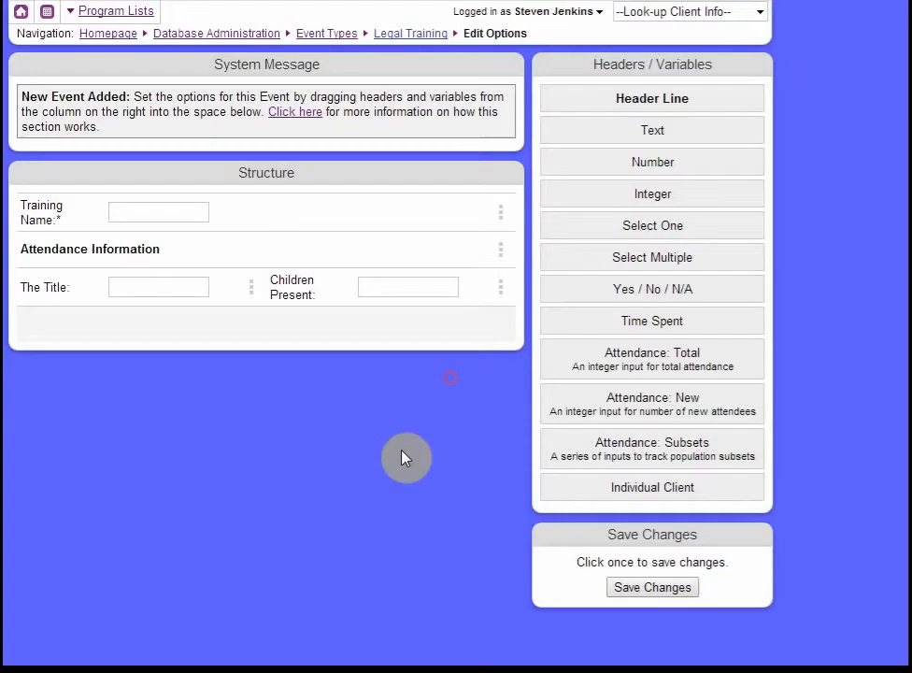
Name the Number variable beside Children Present as Average Age and save it
{"action": "left_click", "coordinate": [253, 292]}
{"action": "left_click_drag", "start_coordinate": [436, 287], "coordinate": [213, 295]}
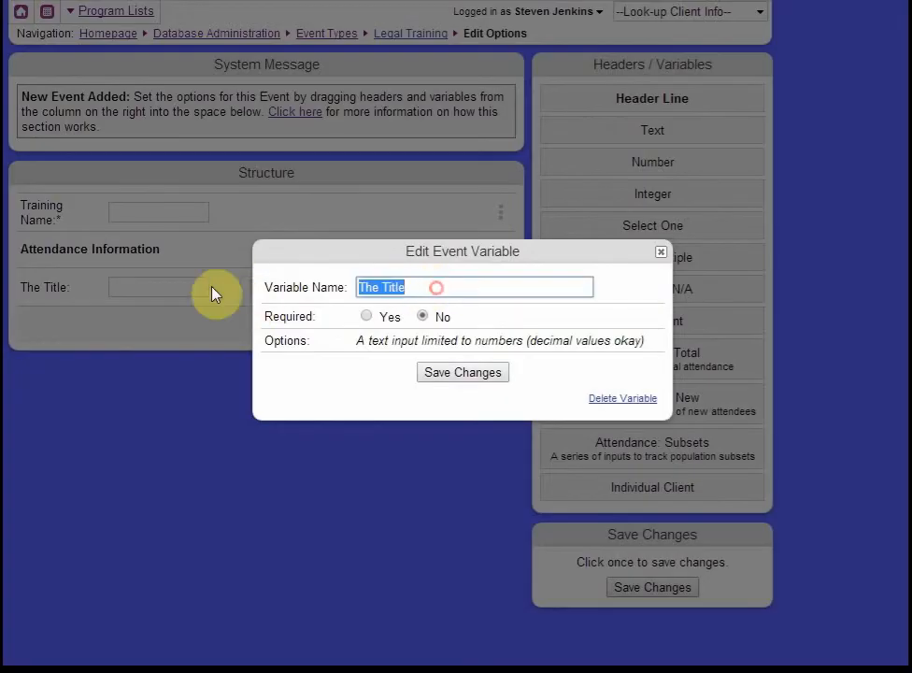
{"action": "type", "text": "Ave"}
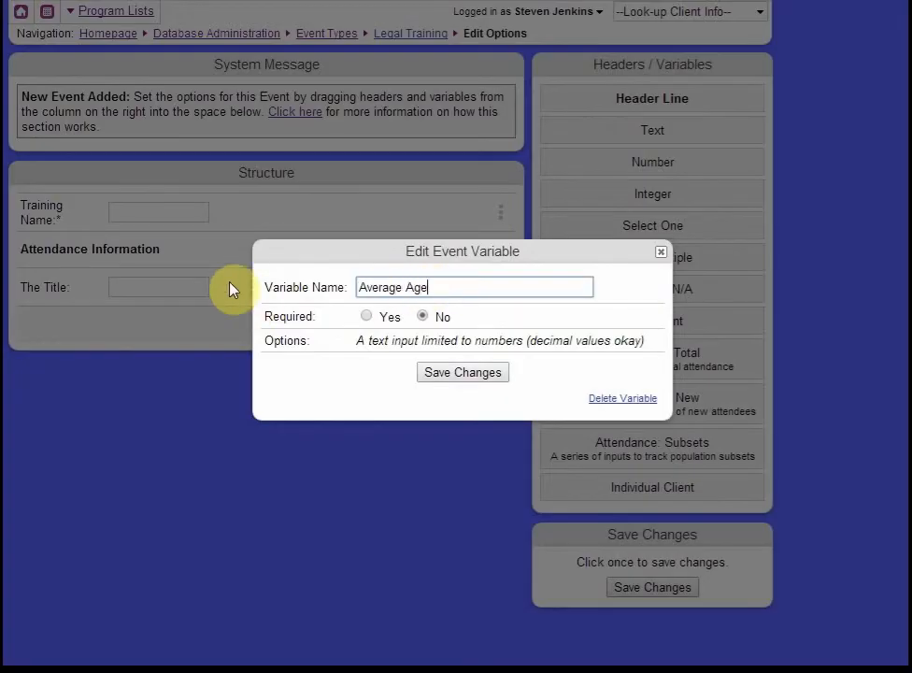
{"action": "type", "text": "rage Age"}
{"action": "left_click", "coordinate": [460, 374]}
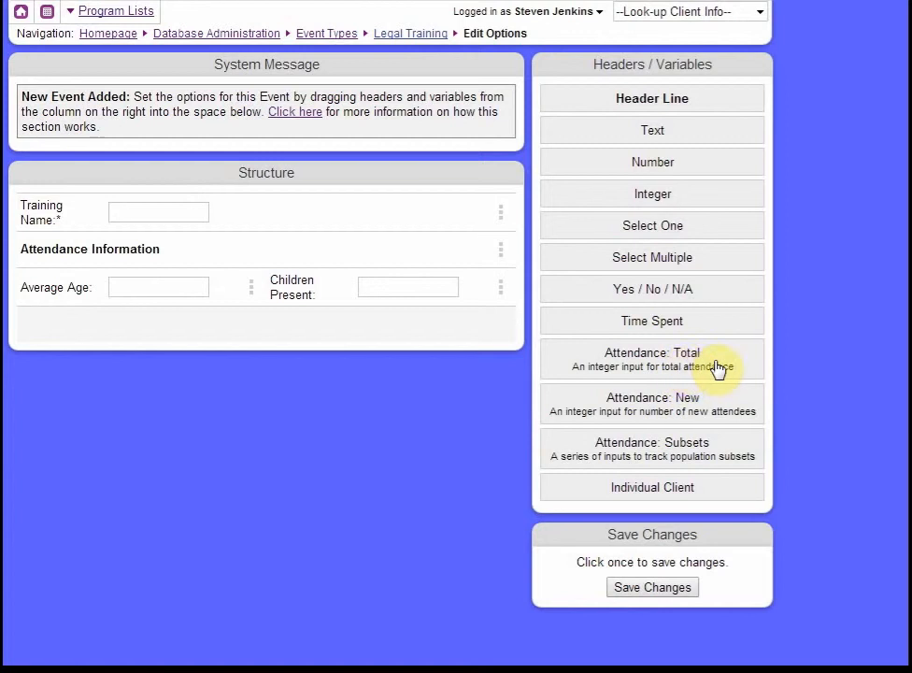
Add an Attendance: Total variable in the row below Average Age and name it Total Attendance
{"action": "left_click_drag", "start_coordinate": [705, 373], "coordinate": [214, 339]}
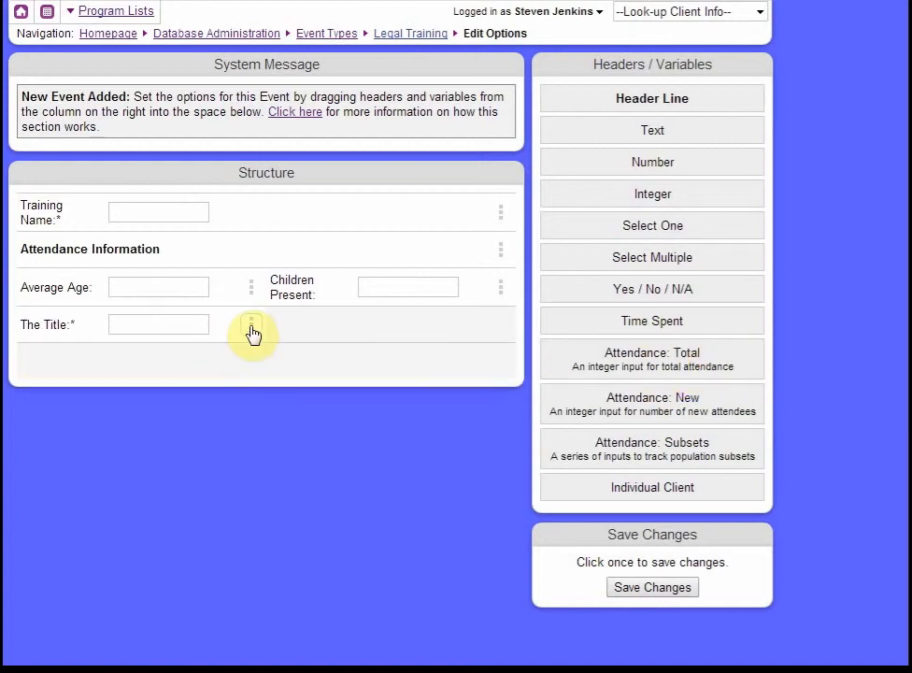
{"action": "left_click", "coordinate": [251, 325]}
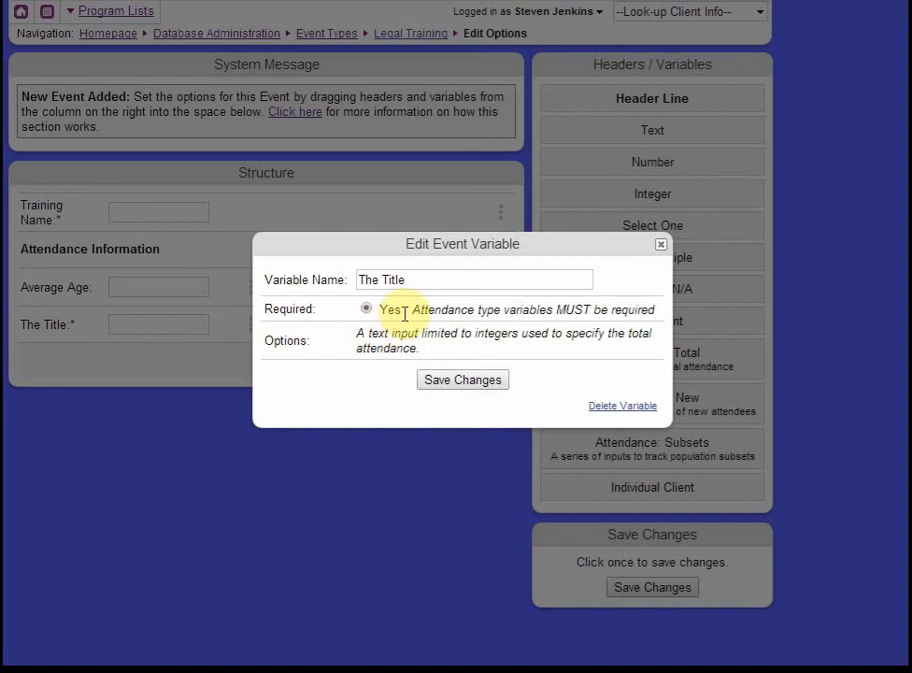
{"action": "left_click_drag", "start_coordinate": [440, 283], "coordinate": [257, 279]}
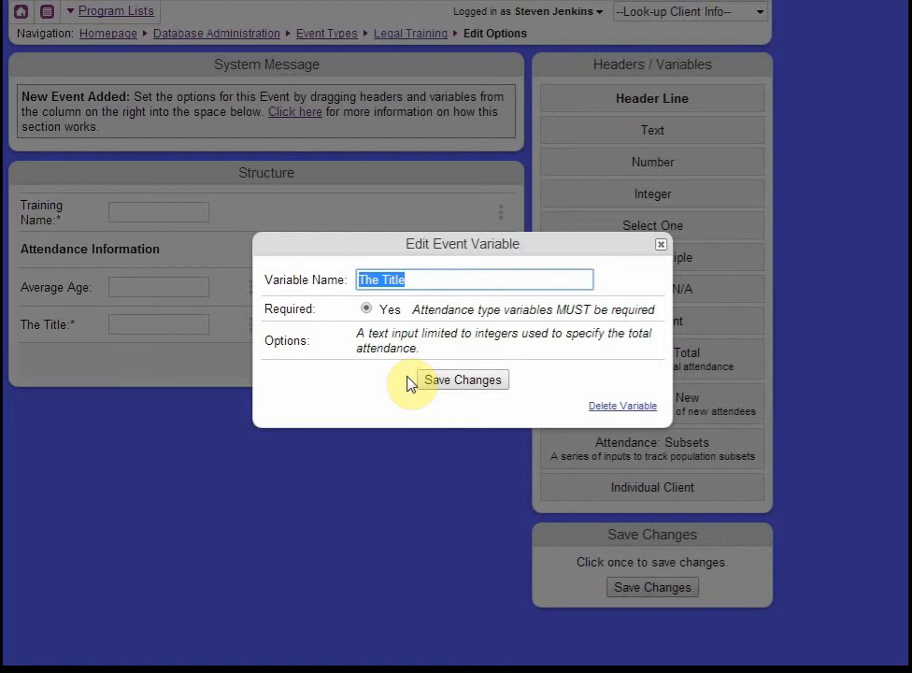
{"action": "type", "text": "Total Attendance"}
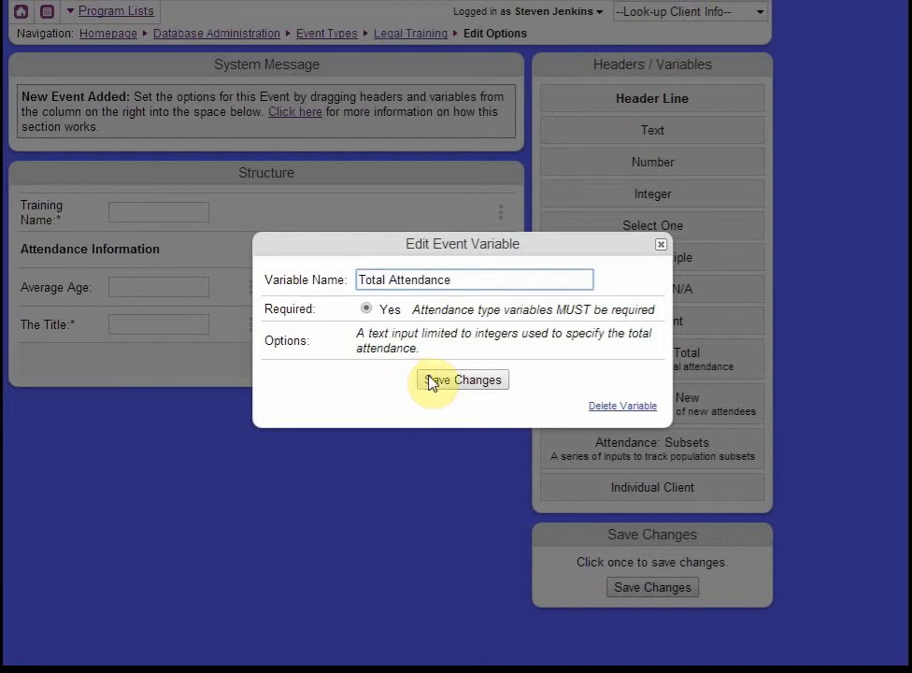
{"action": "left_click", "coordinate": [431, 379]}
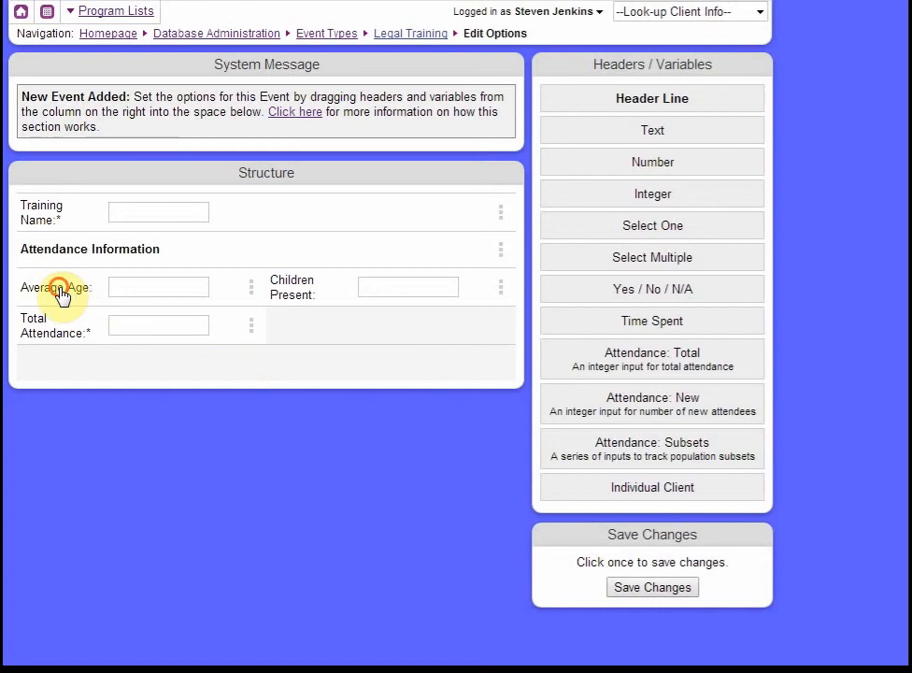
Move Average Age and Children Present below Total Attendance, and place Total Attendance directly under the Attendance Information header
{"action": "left_click_drag", "start_coordinate": [60, 292], "coordinate": [52, 369]}
{"action": "left_click_drag", "start_coordinate": [296, 291], "coordinate": [309, 368]}
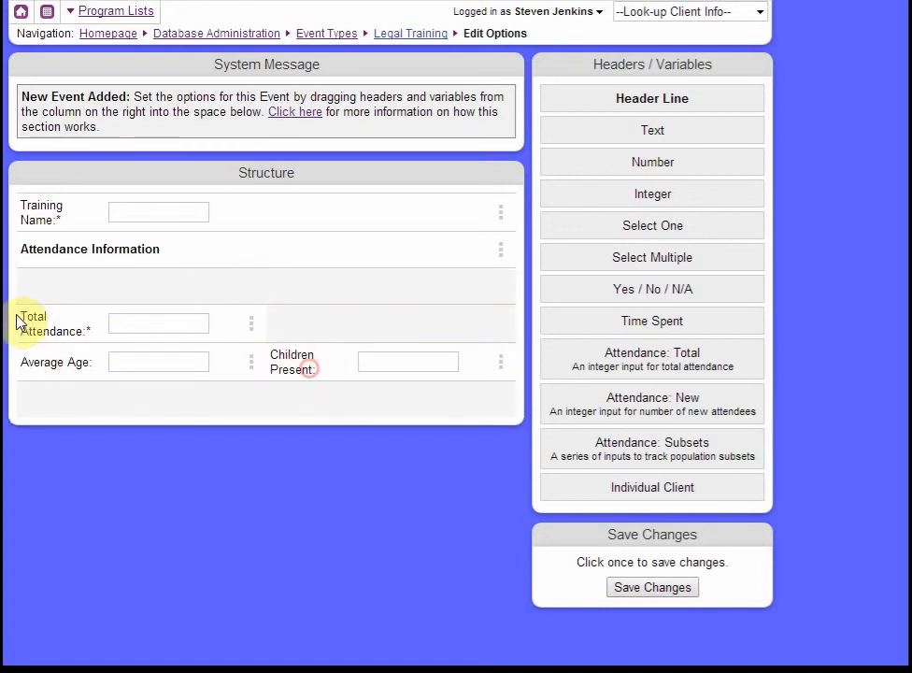
{"action": "left_click_drag", "start_coordinate": [24, 315], "coordinate": [49, 291]}
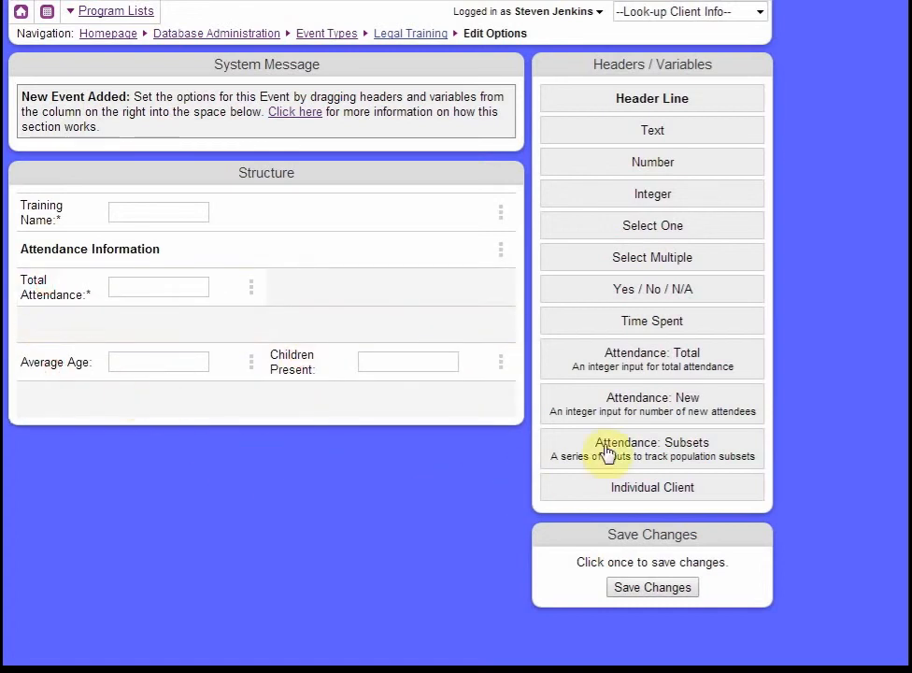
Add an Attendance: New variable named New Attendees beside Total Attendance, and move Average Age and Children Present into the row directly below
{"action": "left_click_drag", "start_coordinate": [680, 411], "coordinate": [486, 298]}
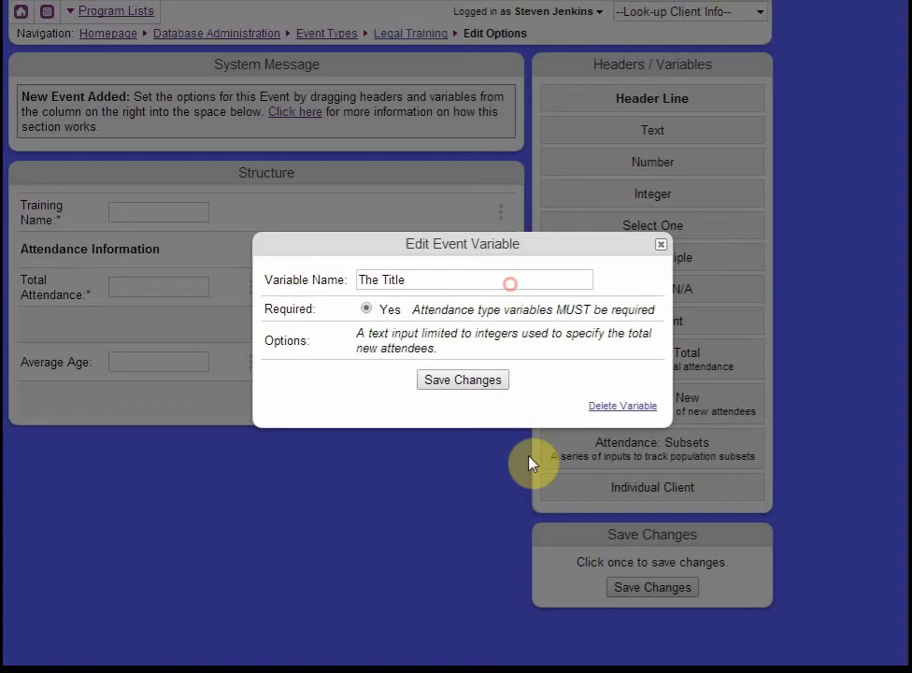
{"action": "left_click_drag", "start_coordinate": [422, 280], "coordinate": [175, 264]}
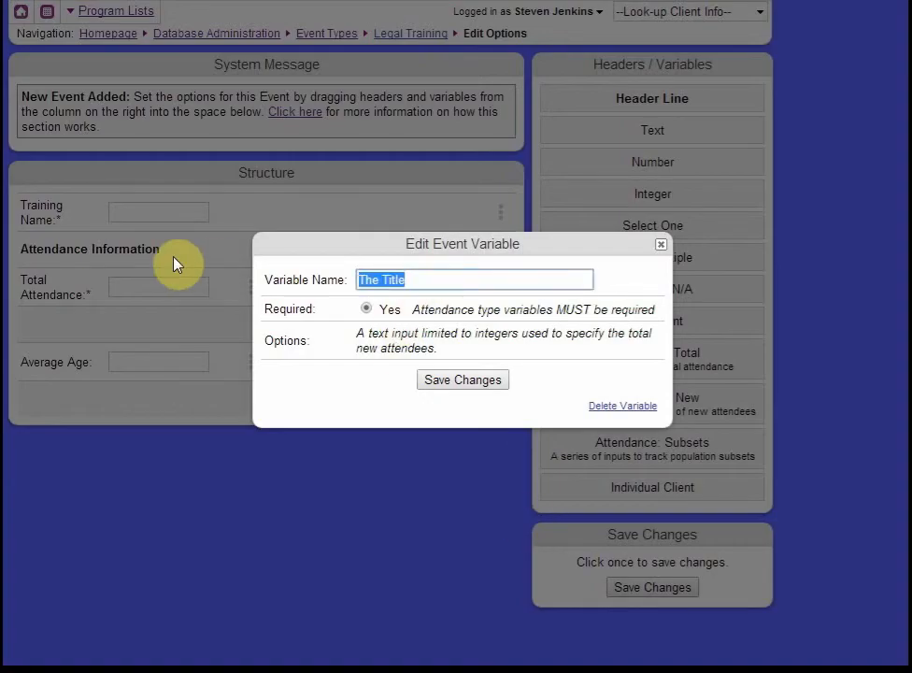
{"action": "type", "text": "New Attendees"}
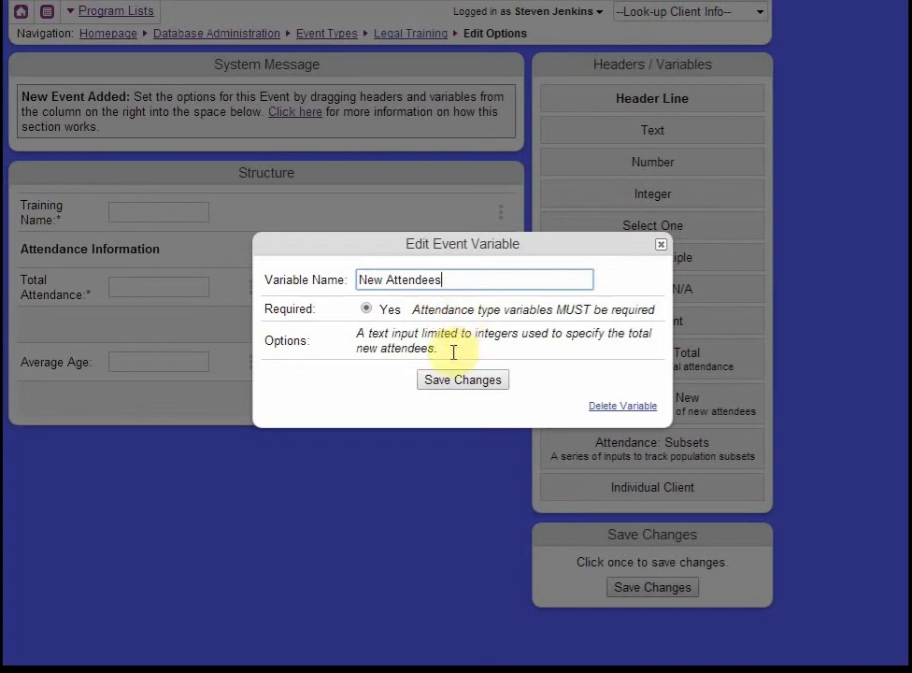
{"action": "left_click", "coordinate": [438, 380]}
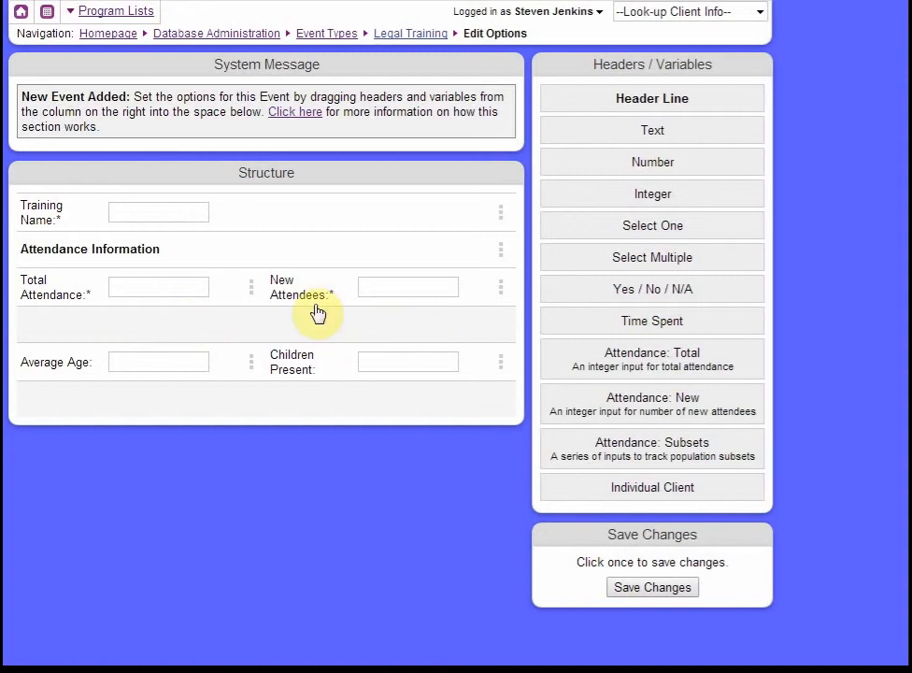
{"action": "left_click_drag", "start_coordinate": [90, 363], "coordinate": [78, 326]}
{"action": "left_click_drag", "start_coordinate": [316, 381], "coordinate": [312, 331]}
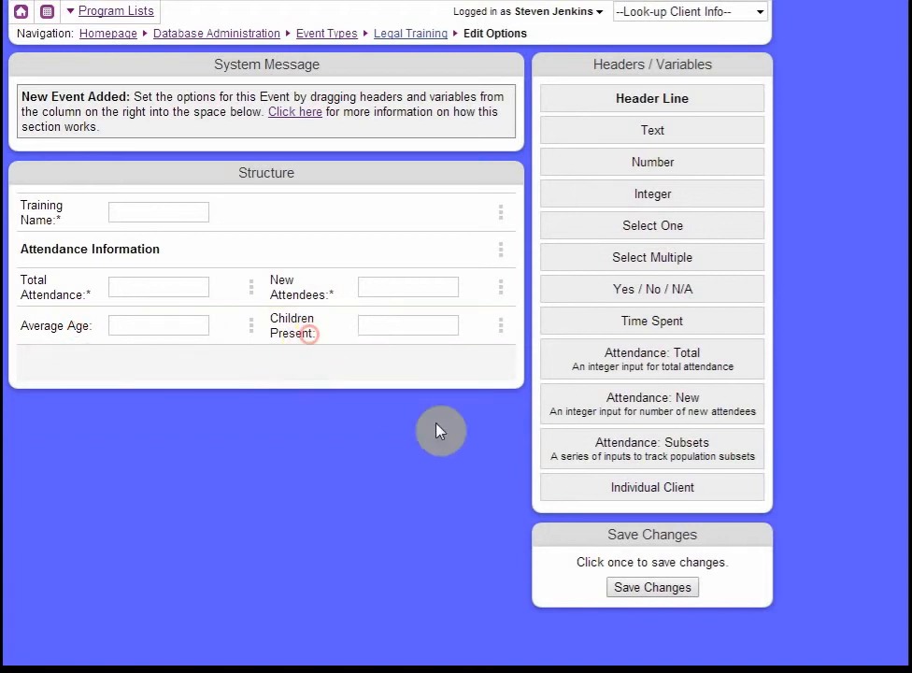
Add an Attendance: Subsets variable in the row below Average Age and give it the options Female, Male and Transgender
{"action": "left_click_drag", "start_coordinate": [651, 462], "coordinate": [144, 385]}
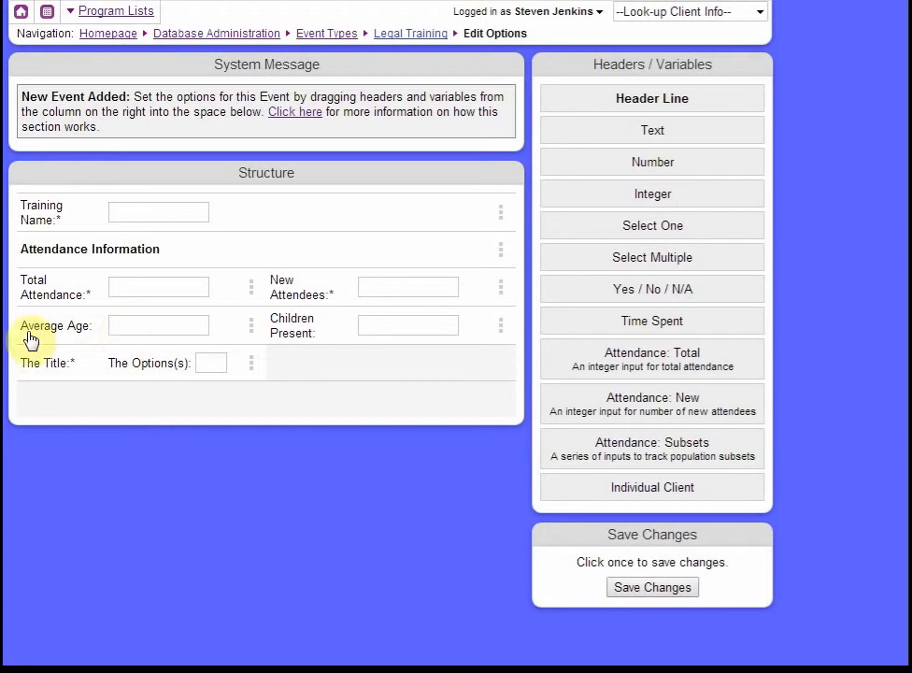
{"action": "left_click", "coordinate": [254, 366]}
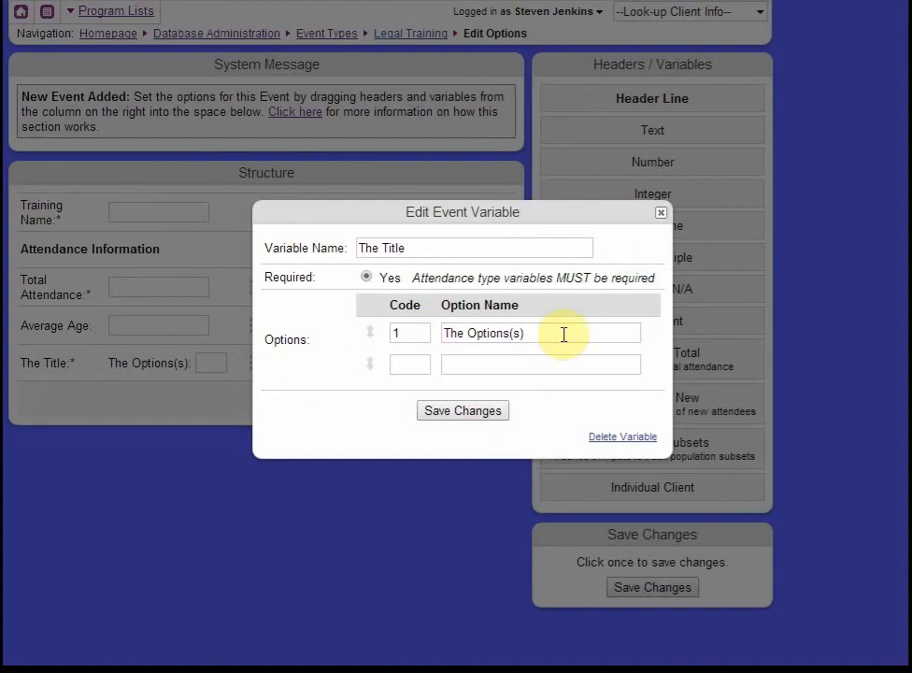
{"action": "left_click_drag", "start_coordinate": [563, 334], "coordinate": [413, 332]}
{"action": "type", "text": "Female"}
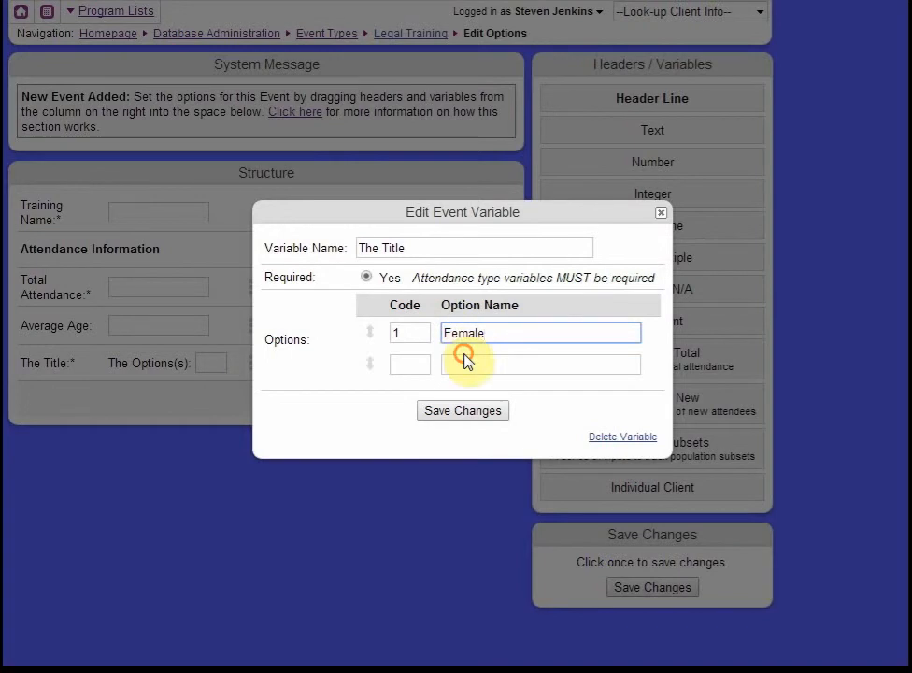
{"action": "left_click", "coordinate": [469, 361]}
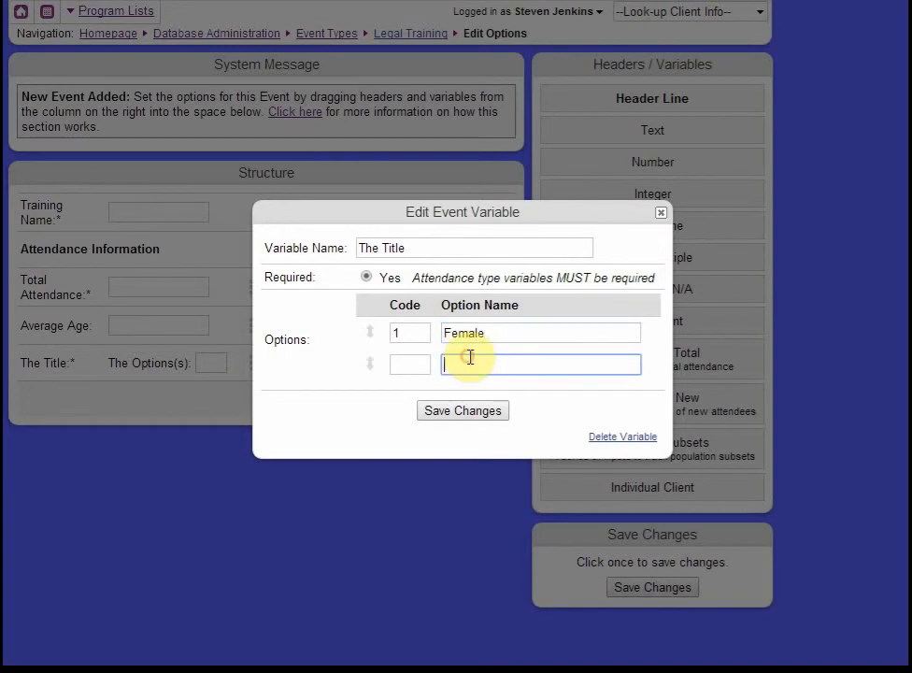
{"action": "type", "text": "Male"}
{"action": "left_click", "coordinate": [468, 393]}
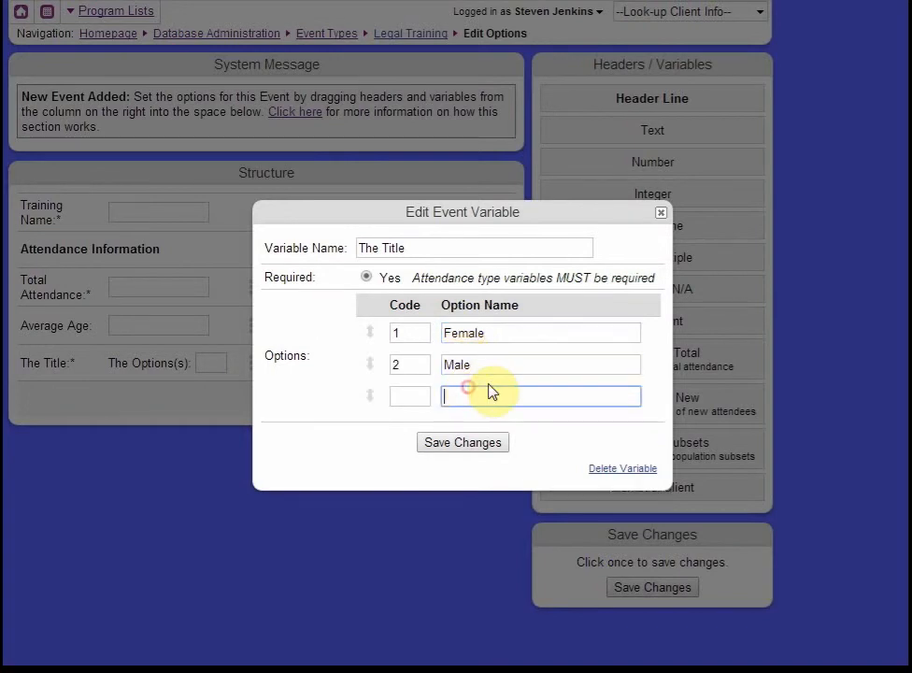
{"action": "type", "text": "Transgender"}
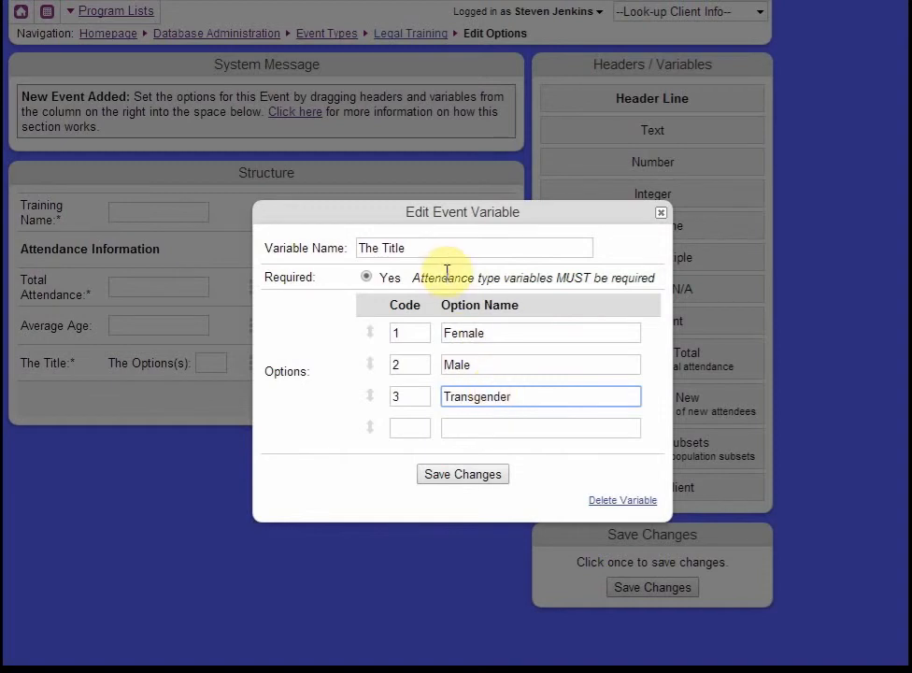
Name the attendance subsets variable Genders and save it
{"action": "left_click", "coordinate": [429, 248]}
{"action": "left_click_drag", "start_coordinate": [429, 247], "coordinate": [318, 242]}
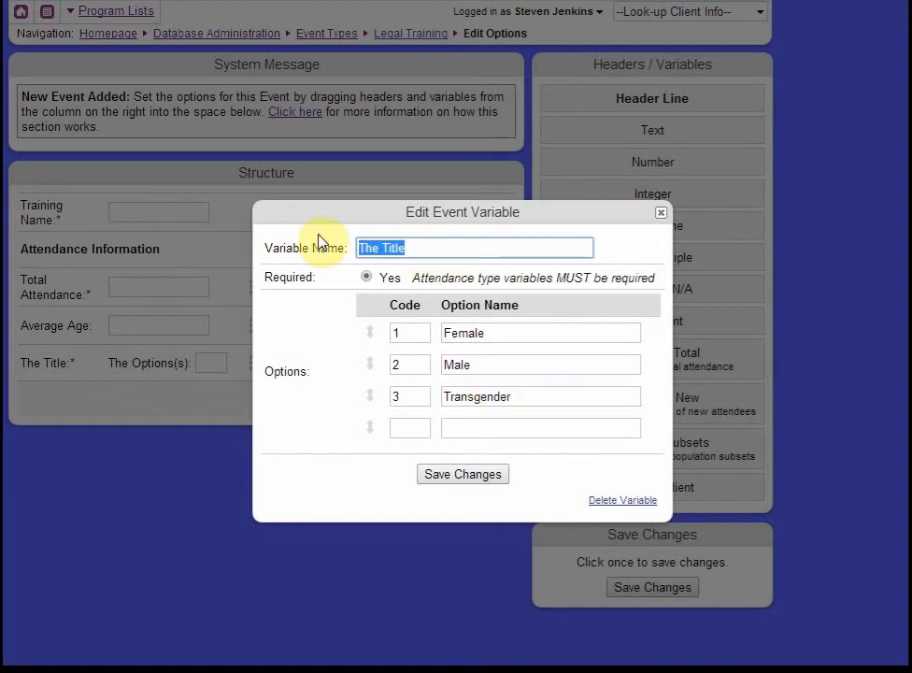
{"action": "type", "text": "Genders"}
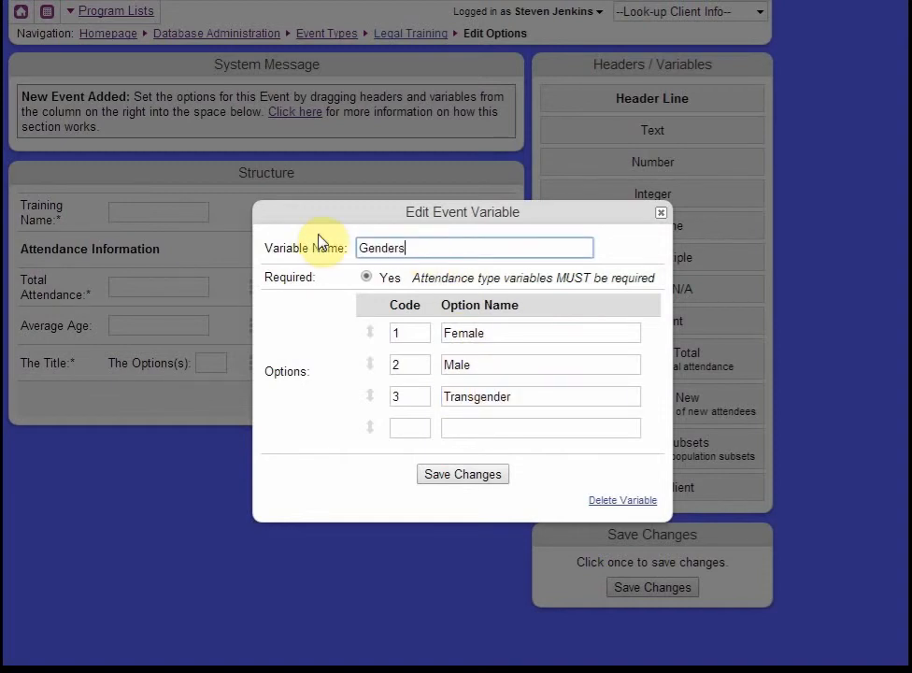
{"action": "left_click", "coordinate": [464, 473]}
Add a second Attendance: Subsets variable beside Genders and name it Locations
{"action": "left_click_drag", "start_coordinate": [680, 458], "coordinate": [467, 411]}
{"action": "left_click", "coordinate": [500, 400]}
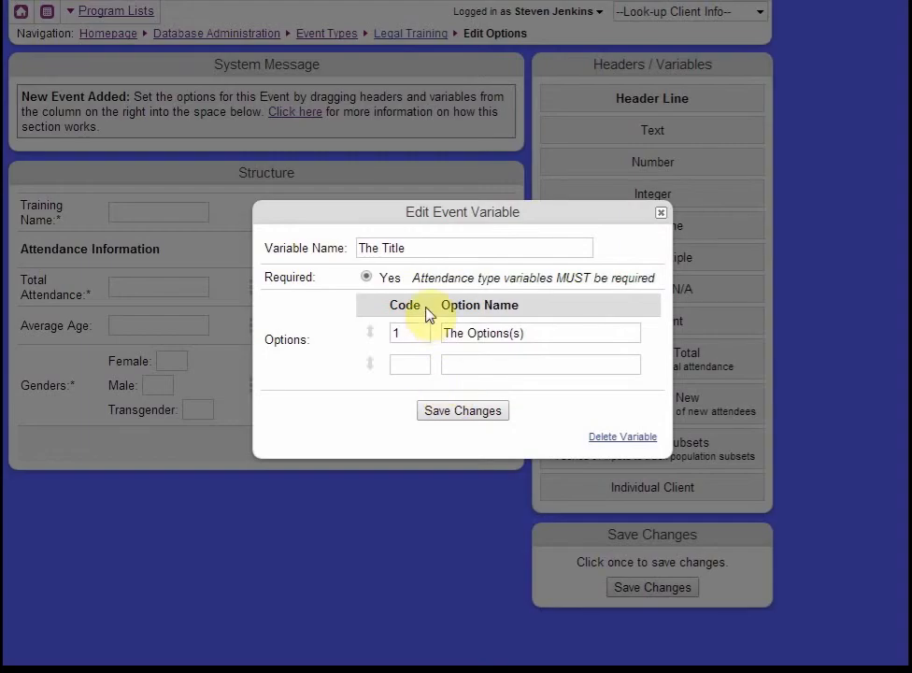
{"action": "left_click_drag", "start_coordinate": [409, 252], "coordinate": [275, 233]}
{"action": "type", "text": "Locations"}
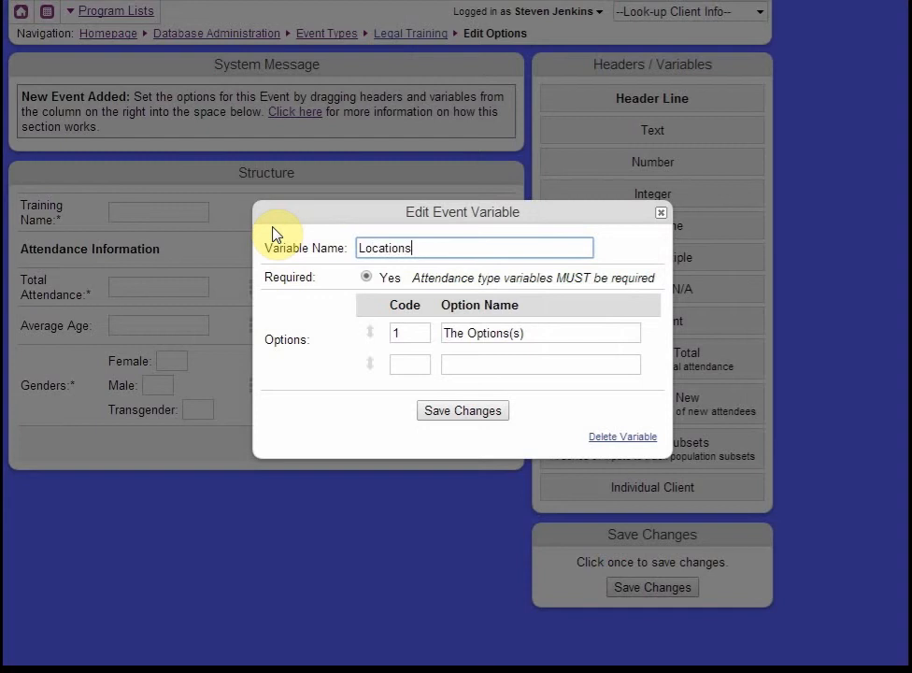
Give the Locations variable the options MA, NH and RI, and save it
{"action": "left_click", "coordinate": [563, 338]}
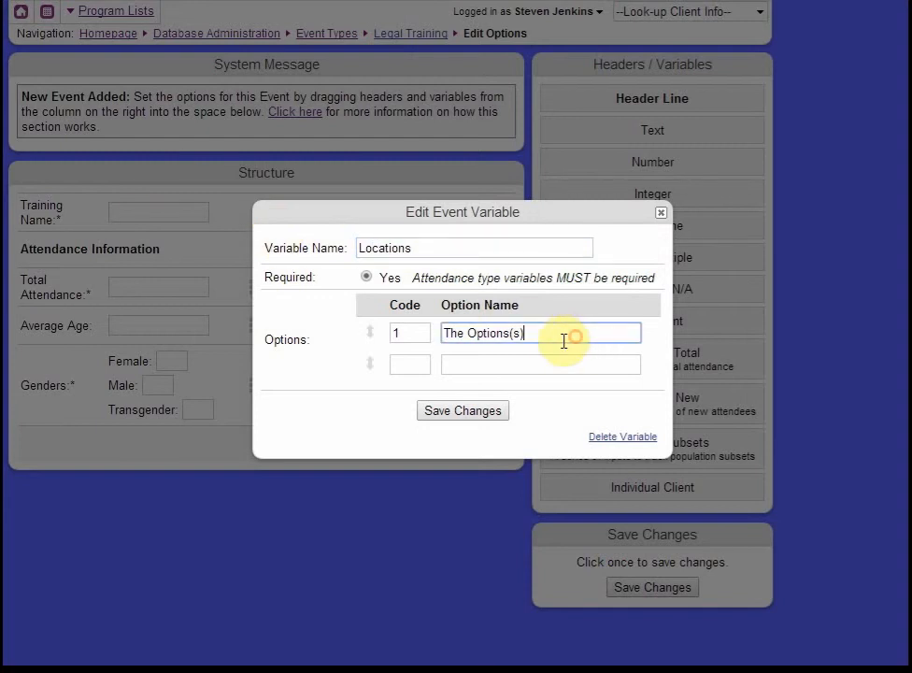
{"action": "left_click_drag", "start_coordinate": [563, 339], "coordinate": [332, 307]}
{"action": "type", "text": "MA"}
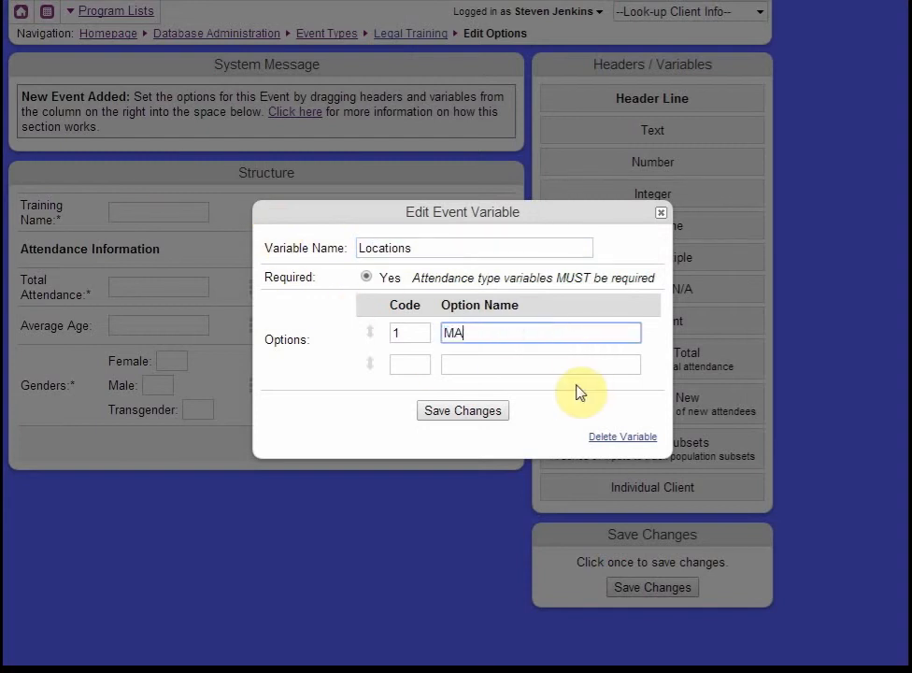
{"action": "left_click", "coordinate": [509, 366]}
{"action": "type", "text": "H"}
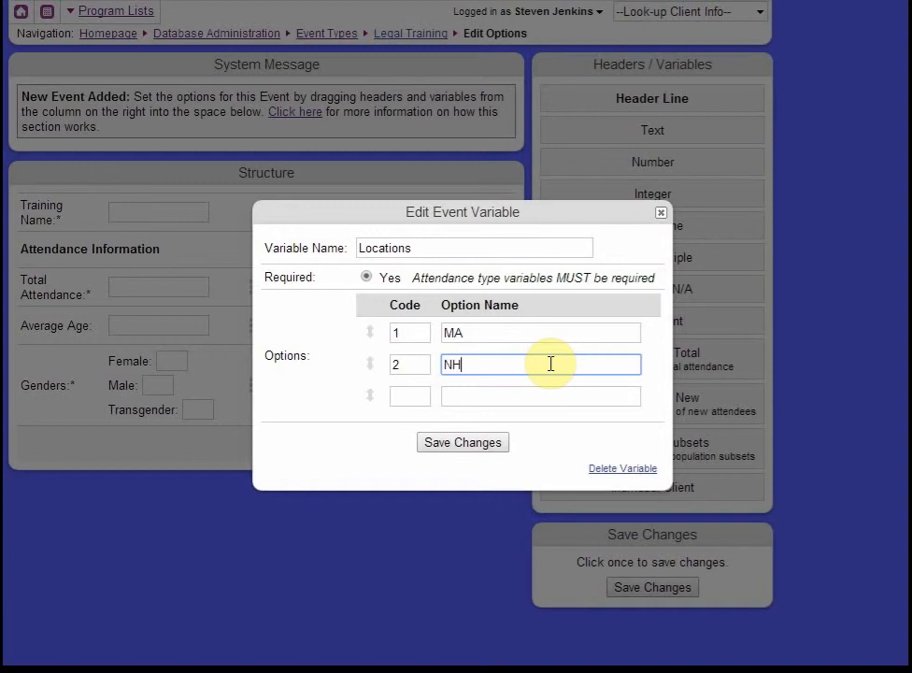
{"action": "left_click", "coordinate": [560, 400]}
{"action": "type", "text": "RI"}
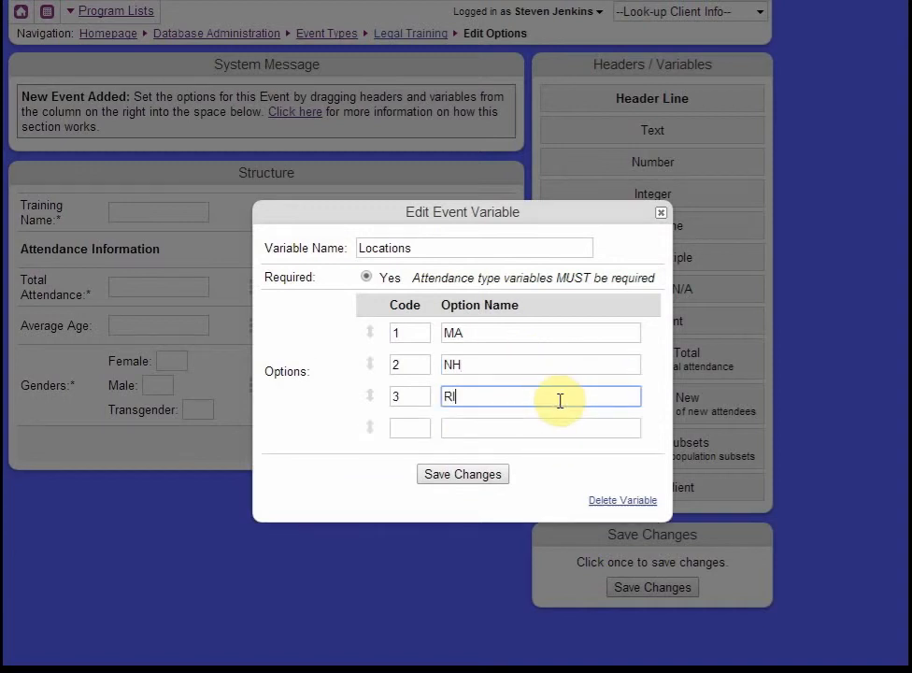
{"action": "left_click", "coordinate": [465, 474]}
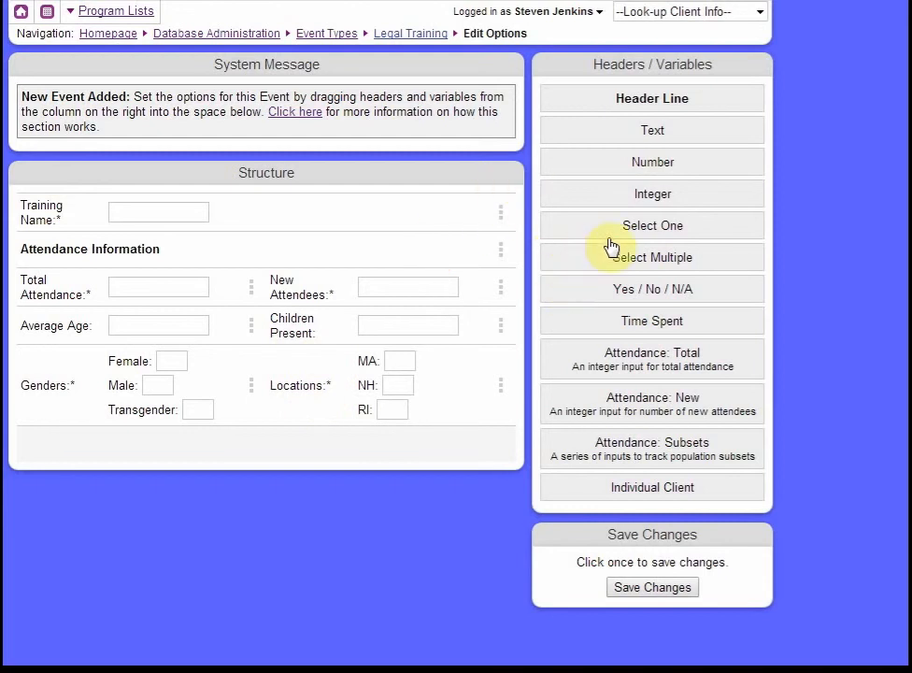
Add a Select One variable in the row below Genders and name it Event Location
{"action": "left_click_drag", "start_coordinate": [656, 233], "coordinate": [158, 463]}
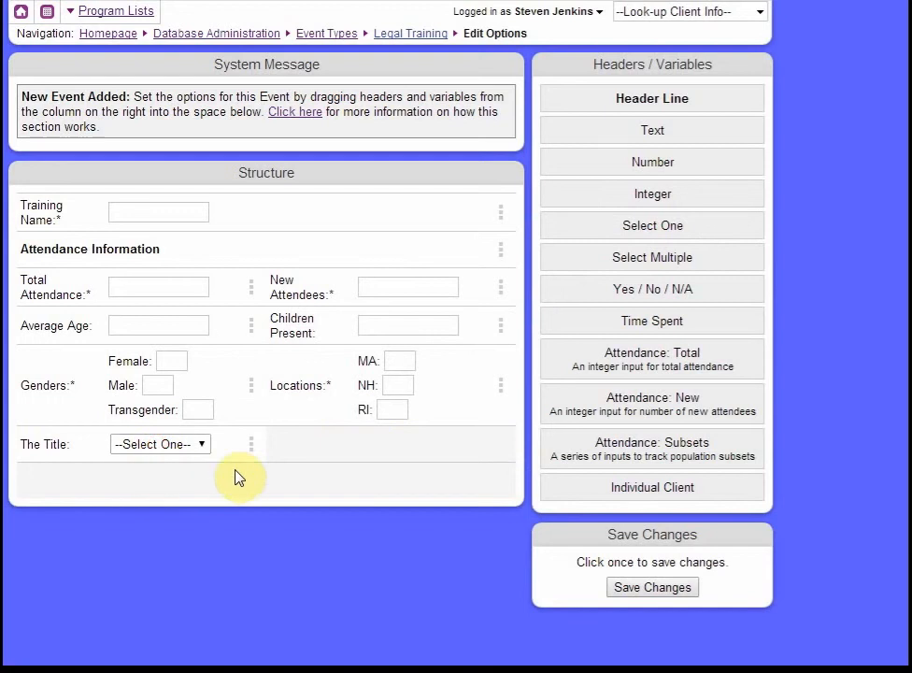
{"action": "left_click", "coordinate": [250, 444]}
{"action": "left_click_drag", "start_coordinate": [359, 264], "coordinate": [415, 262]}
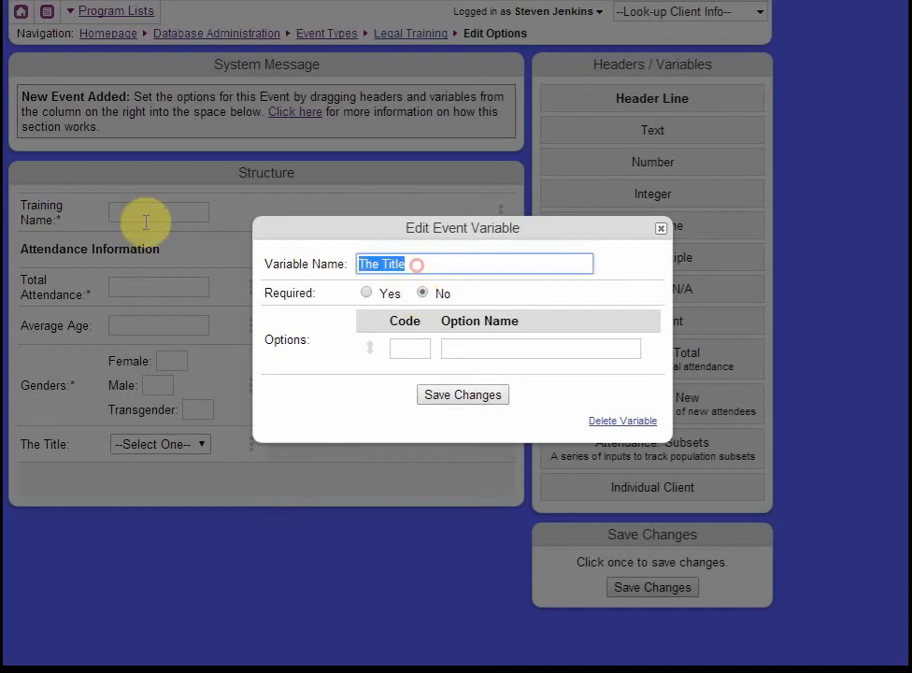
{"action": "type", "text": "Even"}
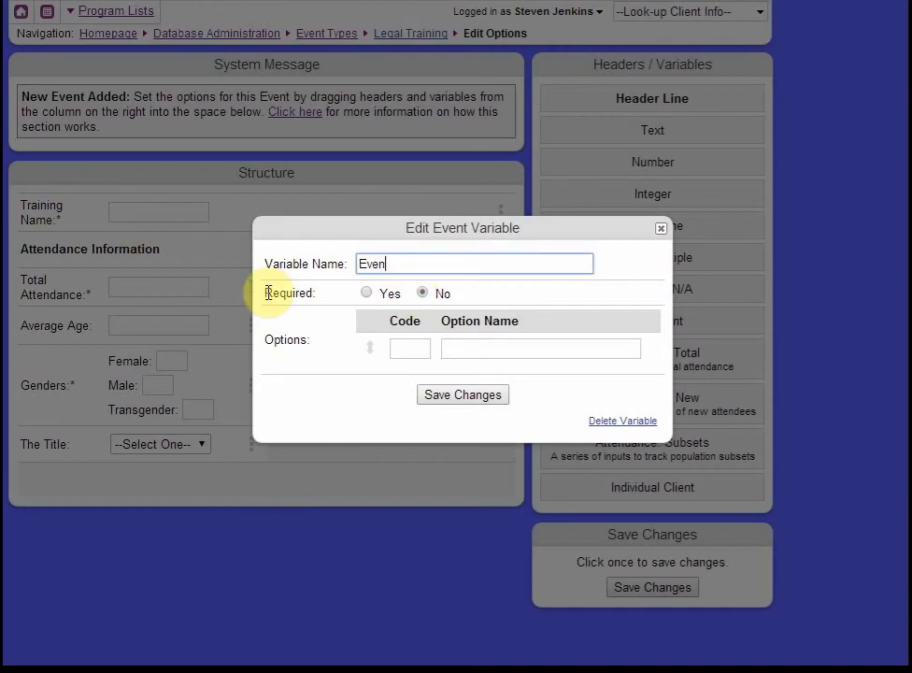
{"action": "type", "text": "t Location"}
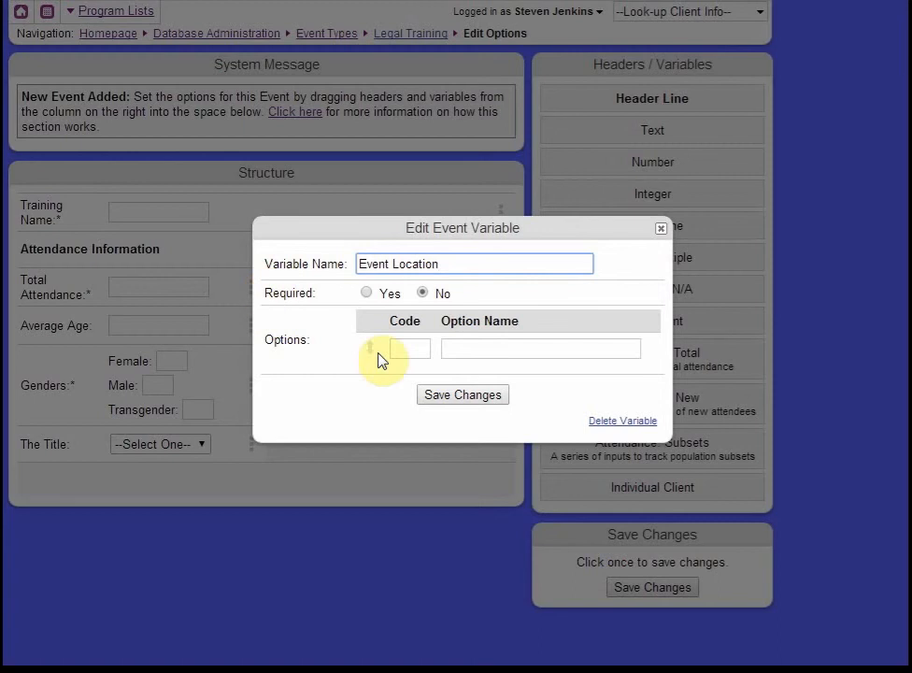
Enter Boston, Watertown, Waltham and Malden as the options of the Event Location variable
{"action": "left_click", "coordinate": [485, 348]}
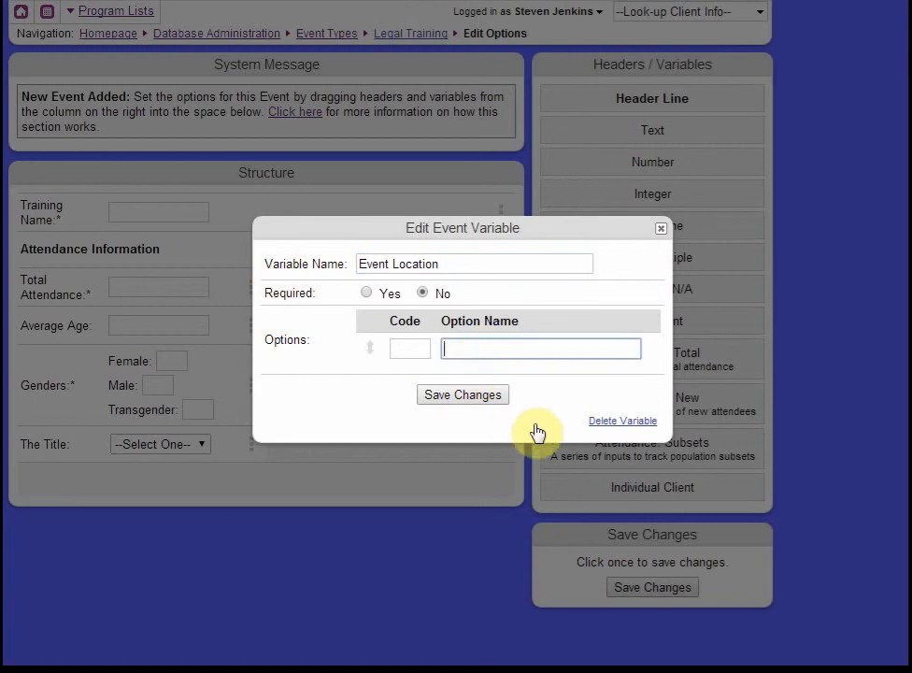
{"action": "type", "text": "Boston"}
{"action": "left_click", "coordinate": [526, 363]}
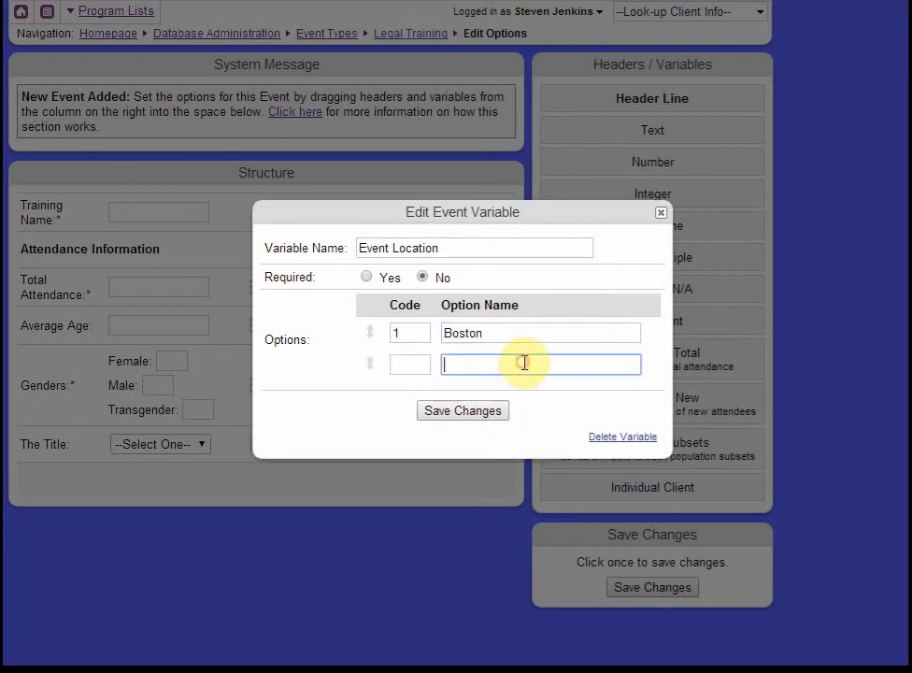
{"action": "type", "text": "Watertown"}
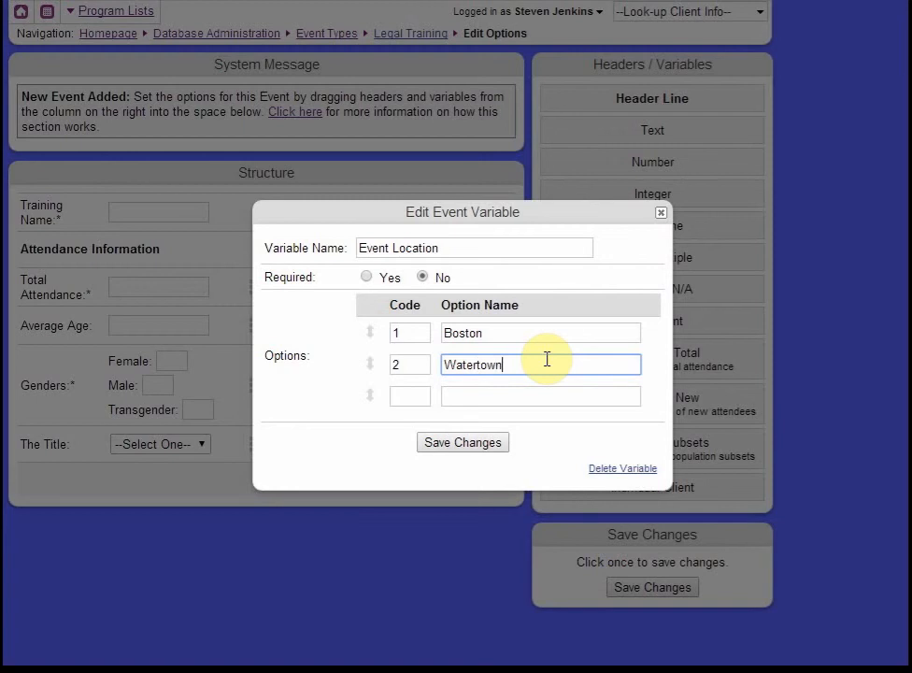
{"action": "left_click", "coordinate": [472, 396]}
{"action": "type", "text": "Waltham"}
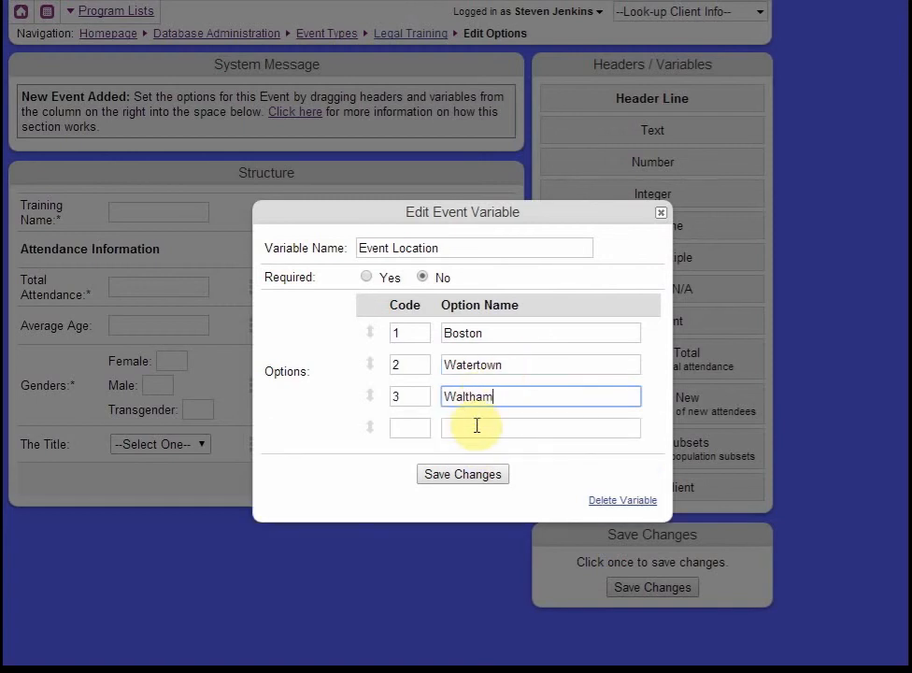
{"action": "double_click", "coordinate": [394, 396]}
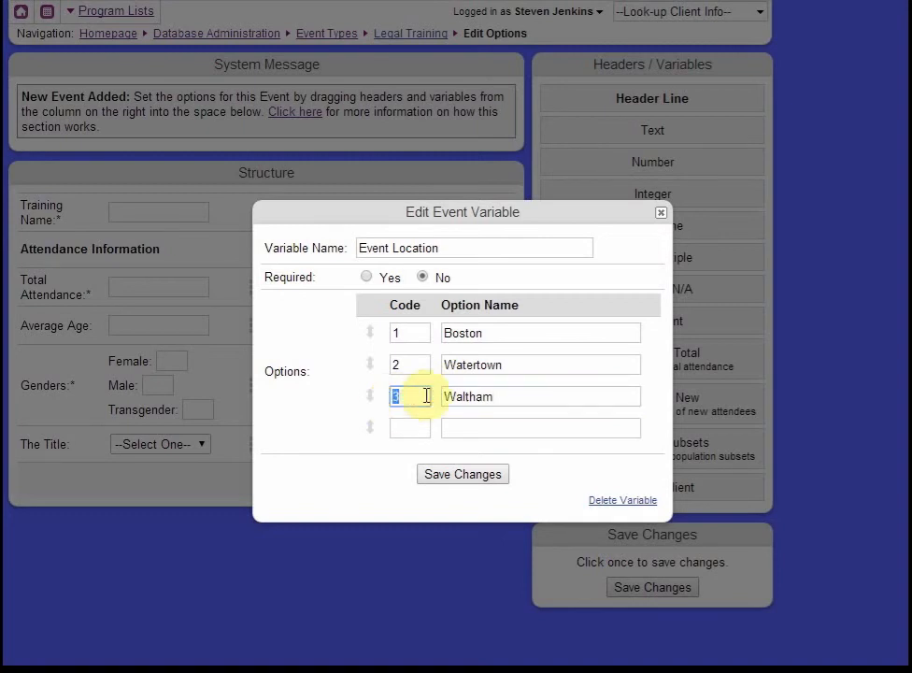
{"action": "left_click", "coordinate": [508, 396]}
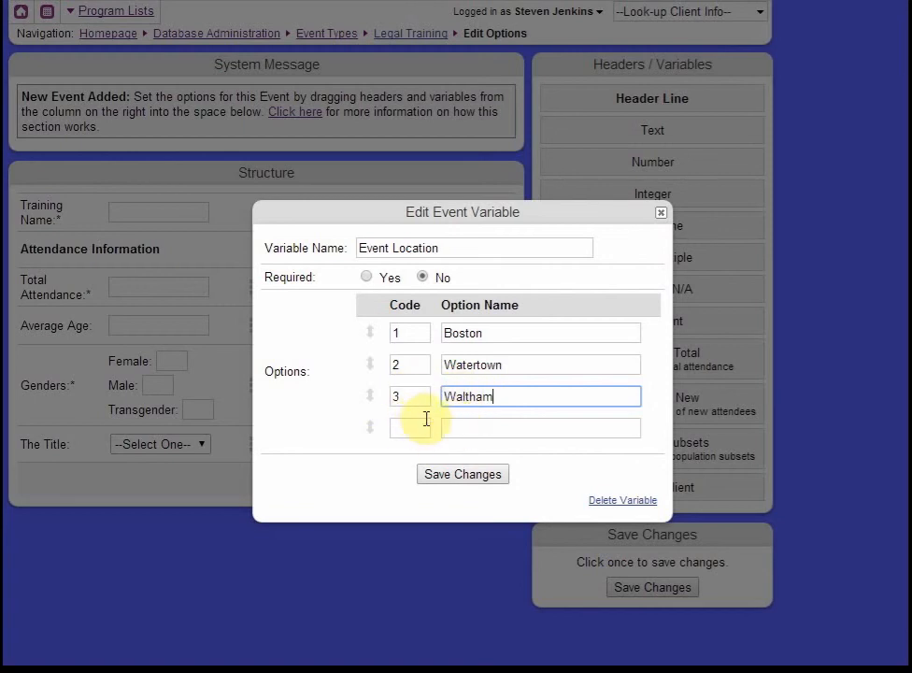
{"action": "left_click", "coordinate": [476, 429]}
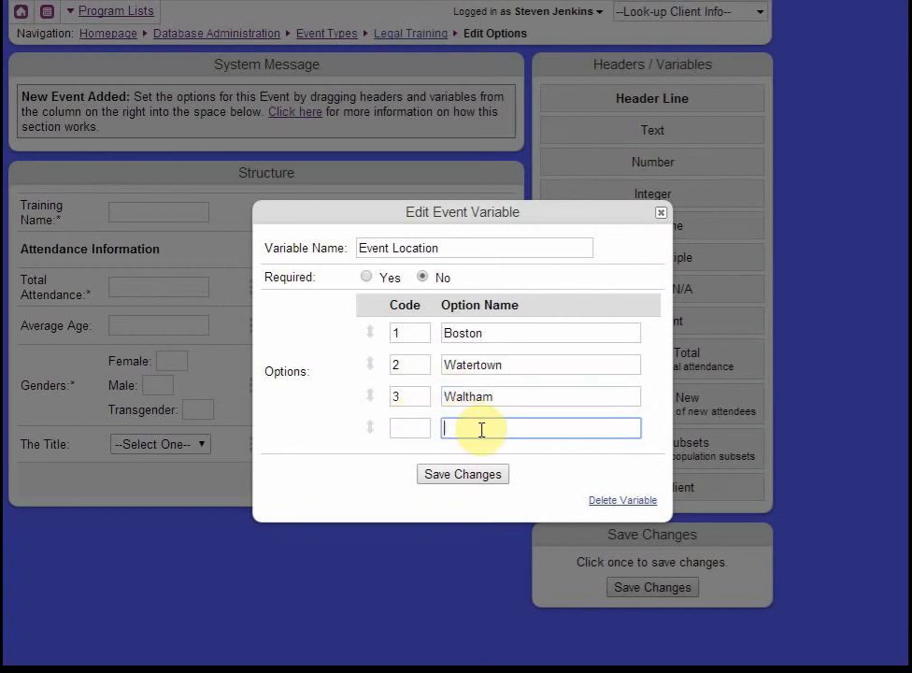
{"action": "type", "text": "Malden"}
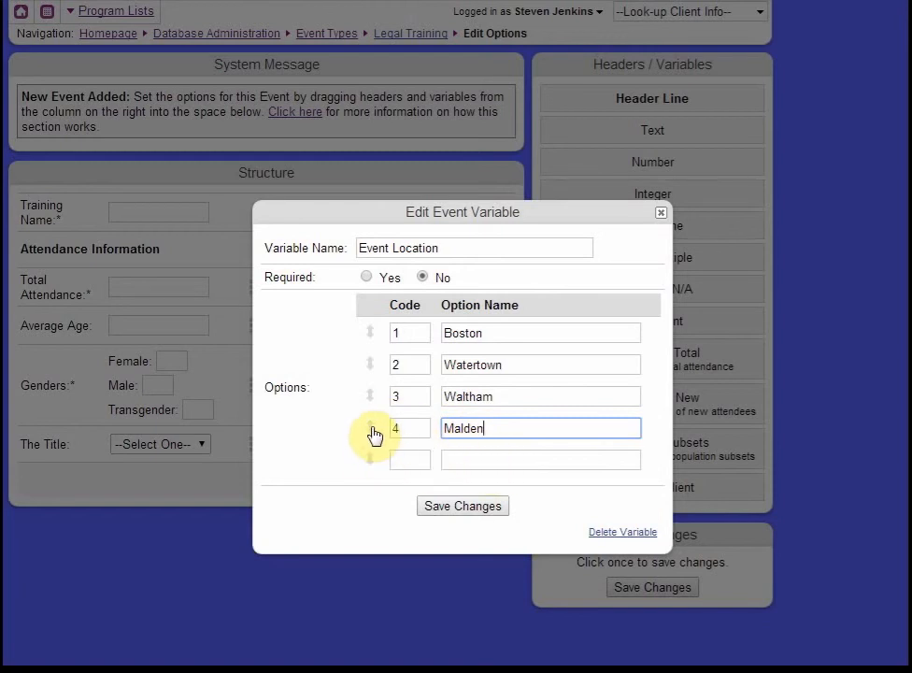
Move the Malden option directly below Boston, make Event Location required, and save the variable
{"action": "left_click_drag", "start_coordinate": [372, 431], "coordinate": [371, 348]}
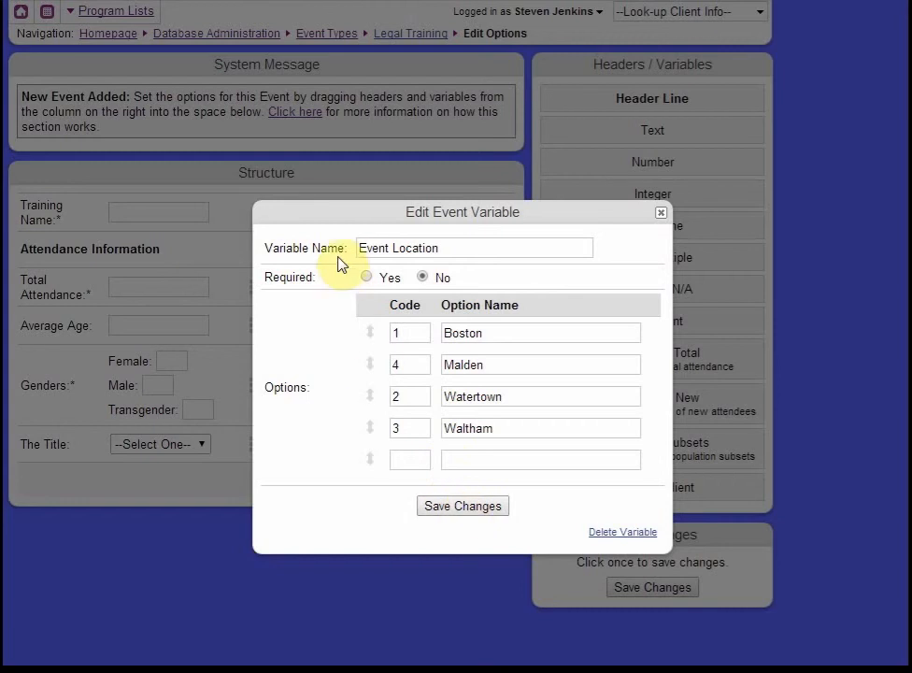
{"action": "left_click", "coordinate": [367, 277]}
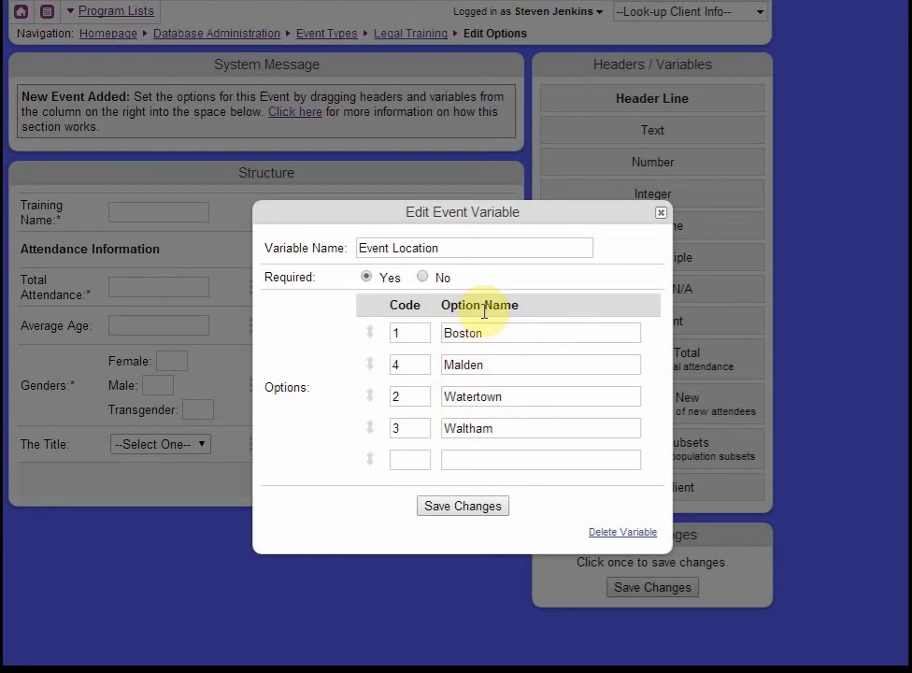
{"action": "left_click", "coordinate": [477, 510]}
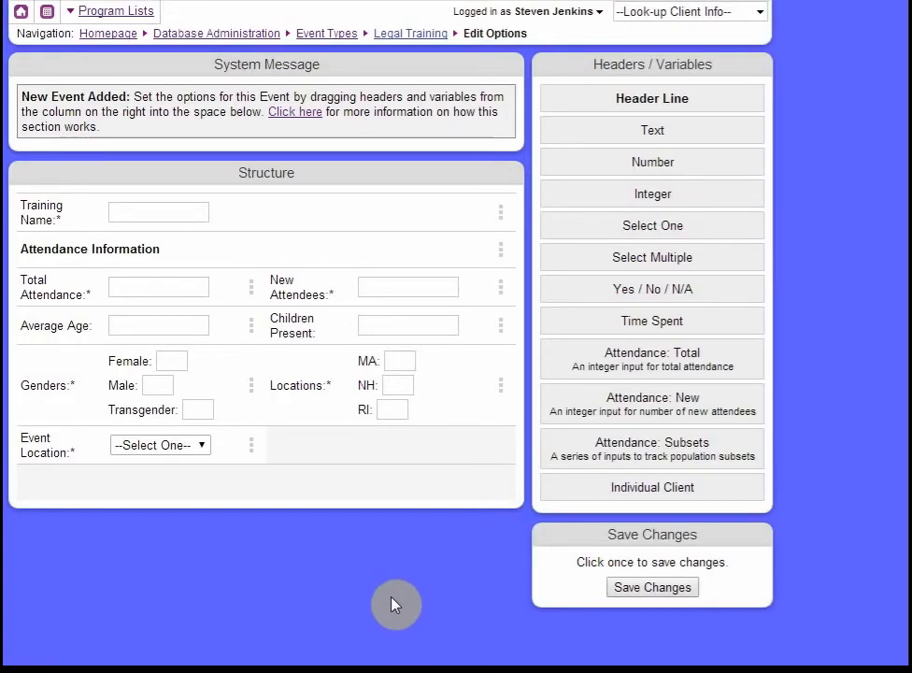
Add a Select Multiple variable beside Event Location and name it Topics Covered
{"action": "left_click_drag", "start_coordinate": [645, 265], "coordinate": [424, 445]}
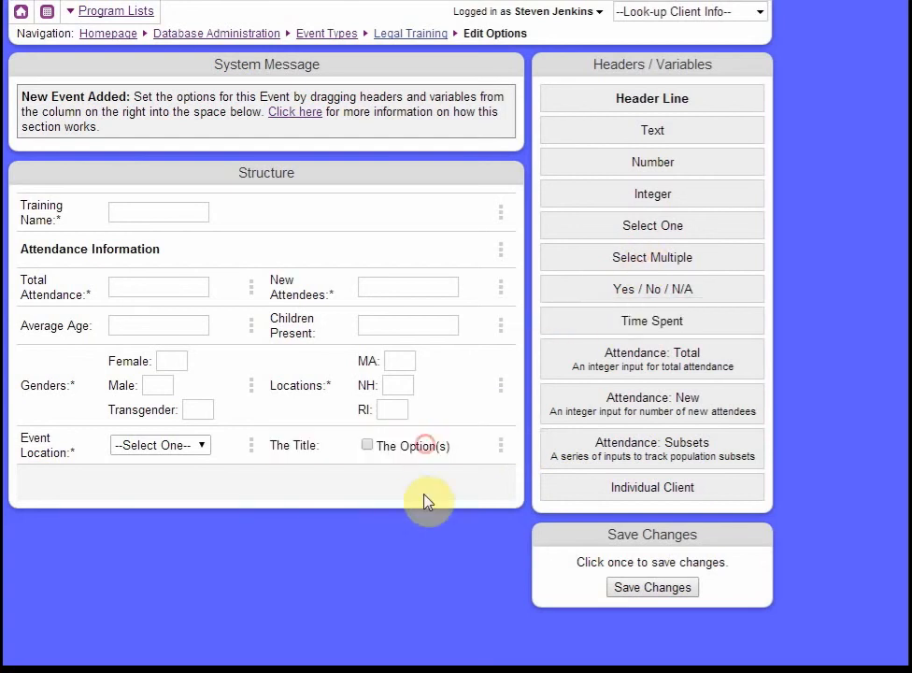
{"action": "left_click", "coordinate": [502, 453]}
{"action": "left_click_drag", "start_coordinate": [416, 248], "coordinate": [280, 246]}
{"action": "type", "text": "Topics Covered"}
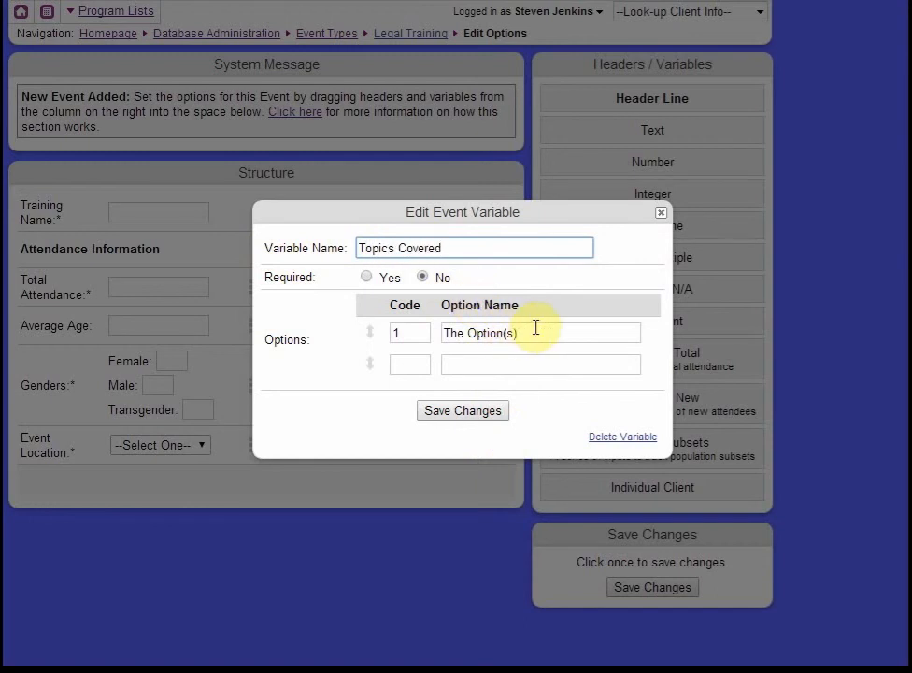
Give the Topics Covered variable the options Topic A and Topic B, and save it
{"action": "left_click_drag", "start_coordinate": [537, 329], "coordinate": [336, 319]}
{"action": "type", "text": "Topic A"}
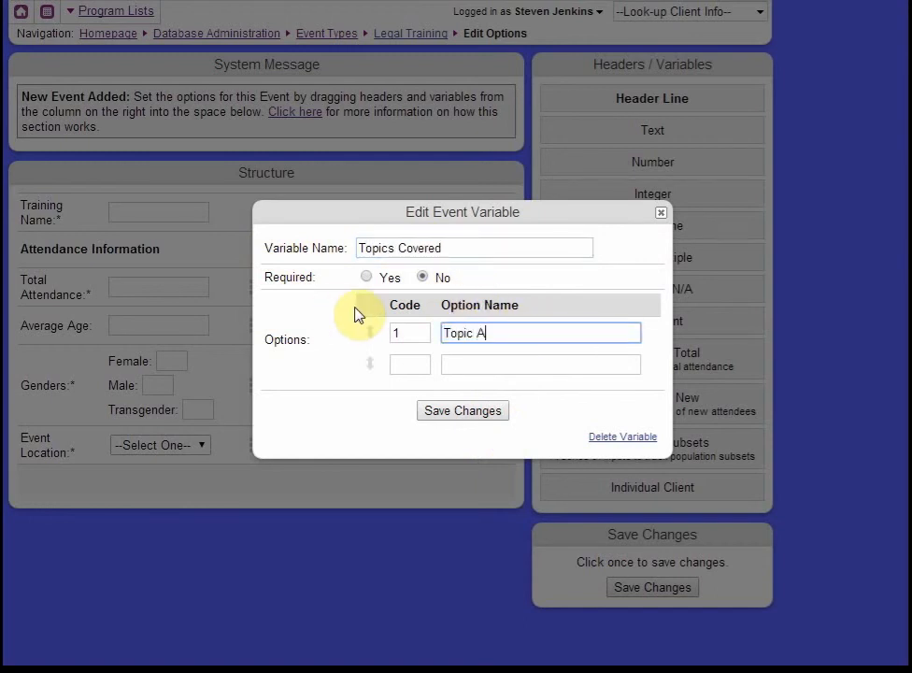
{"action": "left_click", "coordinate": [501, 366]}
{"action": "type", "text": "Ti"}
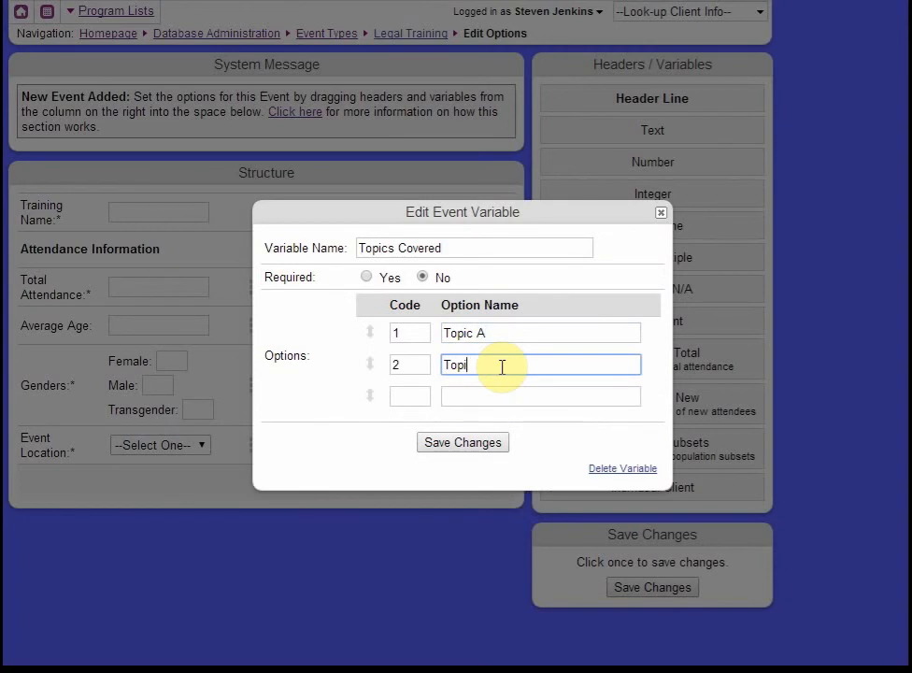
{"action": "left_click", "coordinate": [477, 444]}
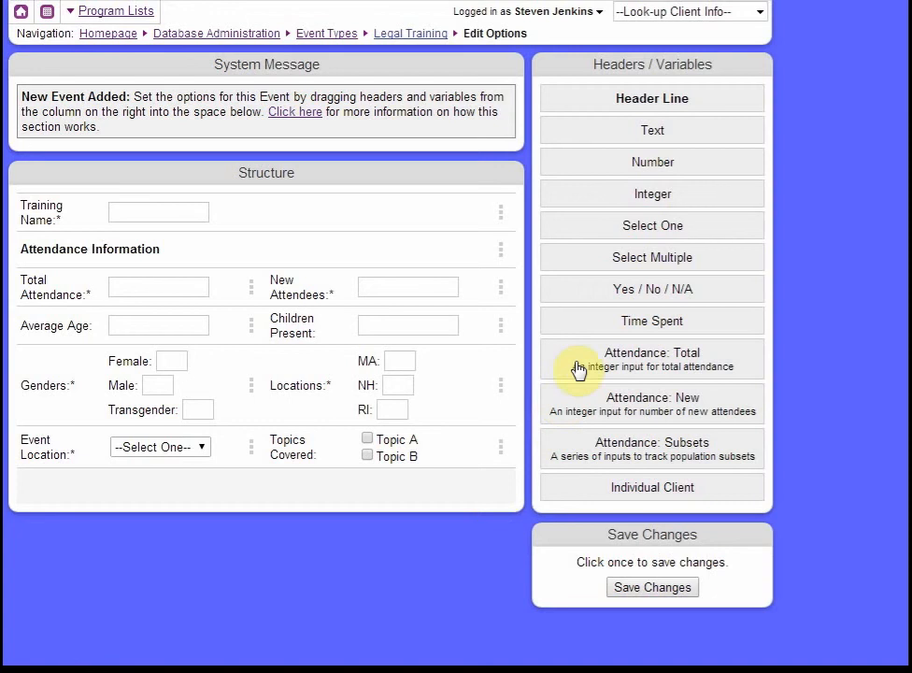
Add a Yes / No / N/A variable in the row below Event Location, name it Lawyers Present?, and save it
{"action": "left_click_drag", "start_coordinate": [600, 288], "coordinate": [111, 493]}
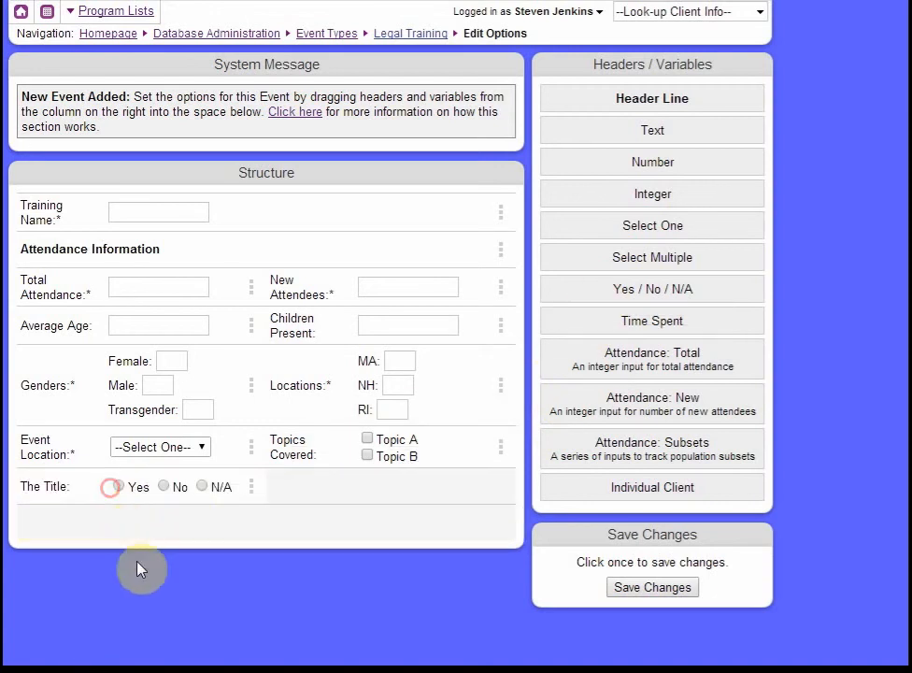
{"action": "left_click", "coordinate": [255, 488]}
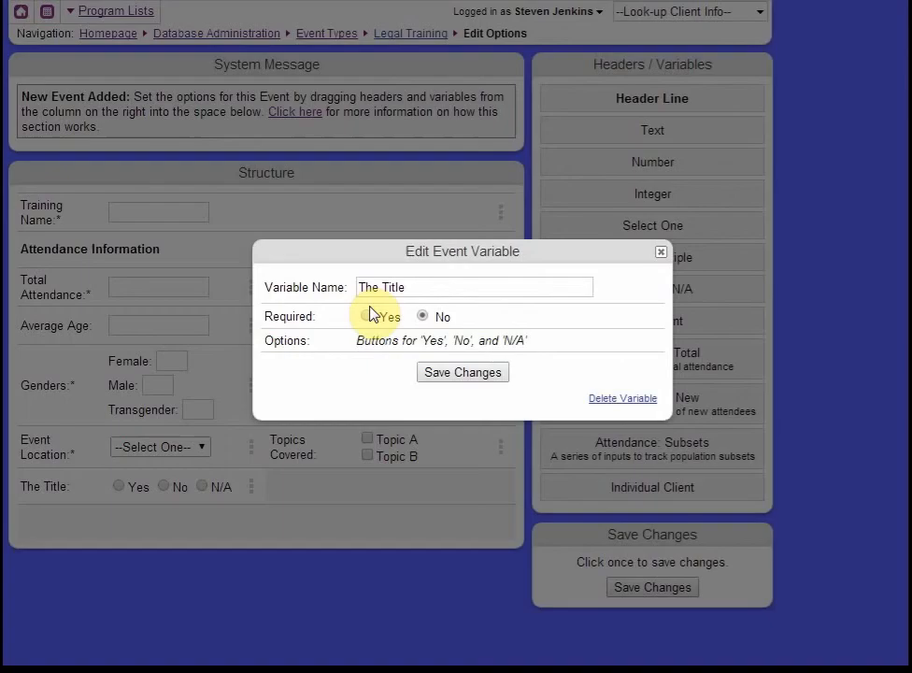
{"action": "triple_click", "coordinate": [444, 287]}
{"action": "type", "text": "Lawer"}
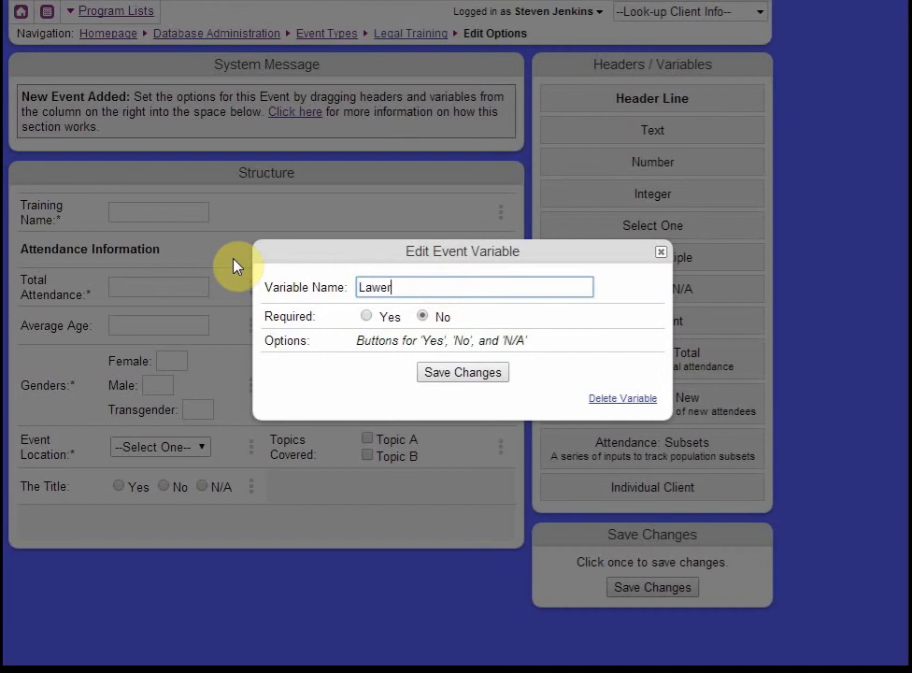
{"action": "type", "text": "s Present"}
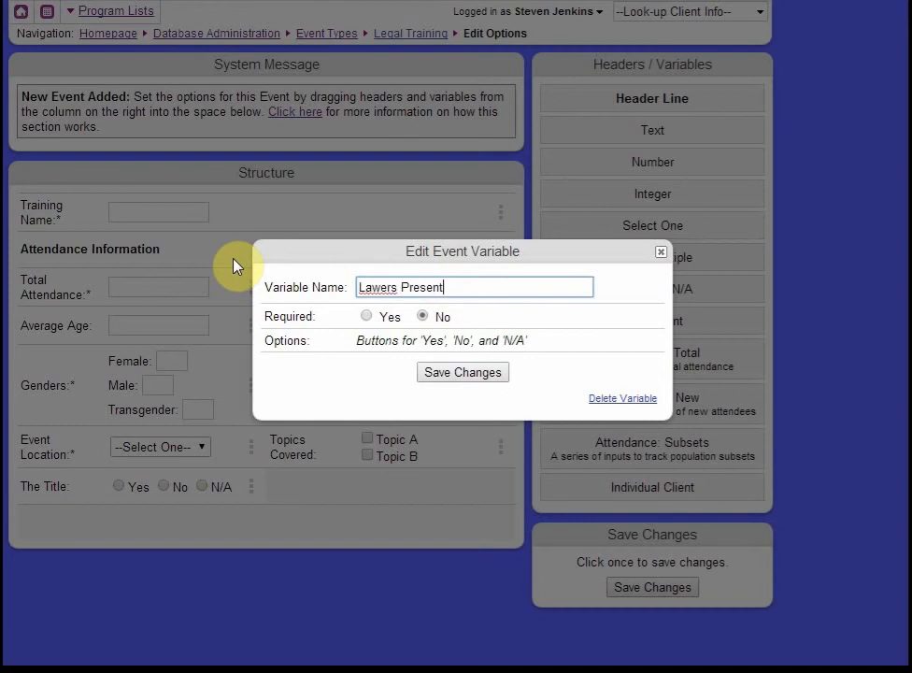
{"action": "right_click", "coordinate": [367, 287]}
{"action": "left_click", "coordinate": [418, 217]}
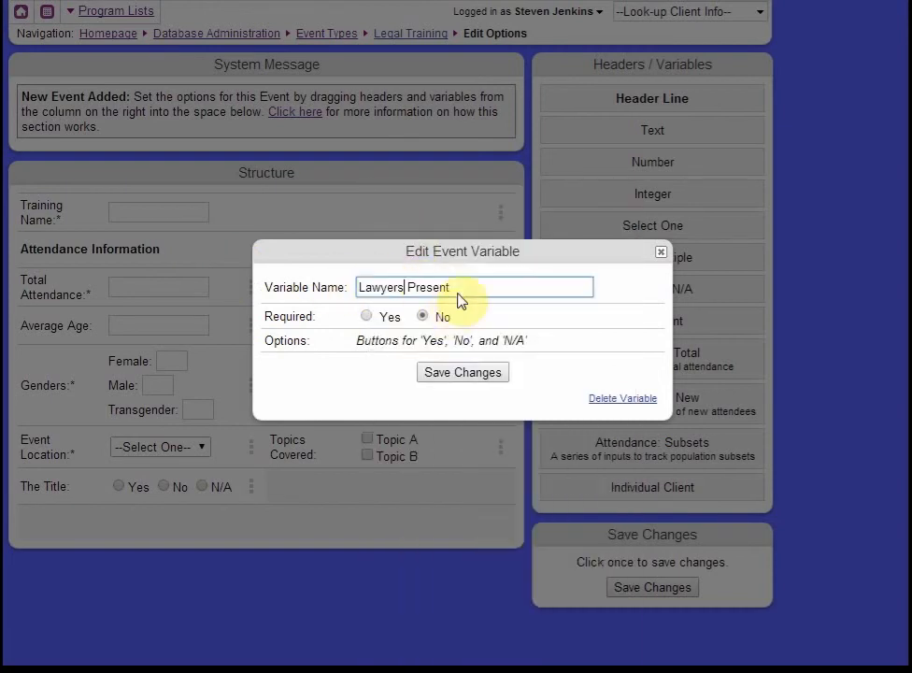
{"action": "left_click", "coordinate": [488, 370]}
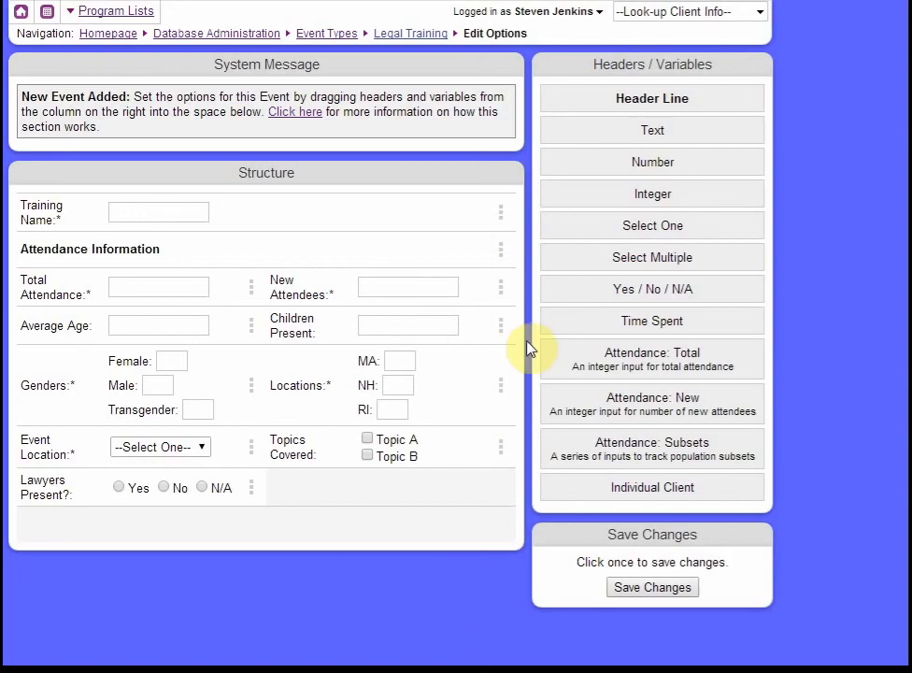
Add a Time Spent variable beside Lawyers Present?, name it Time Spent, and save it
{"action": "left_click_drag", "start_coordinate": [605, 332], "coordinate": [372, 497]}
{"action": "left_click", "coordinate": [502, 489]}
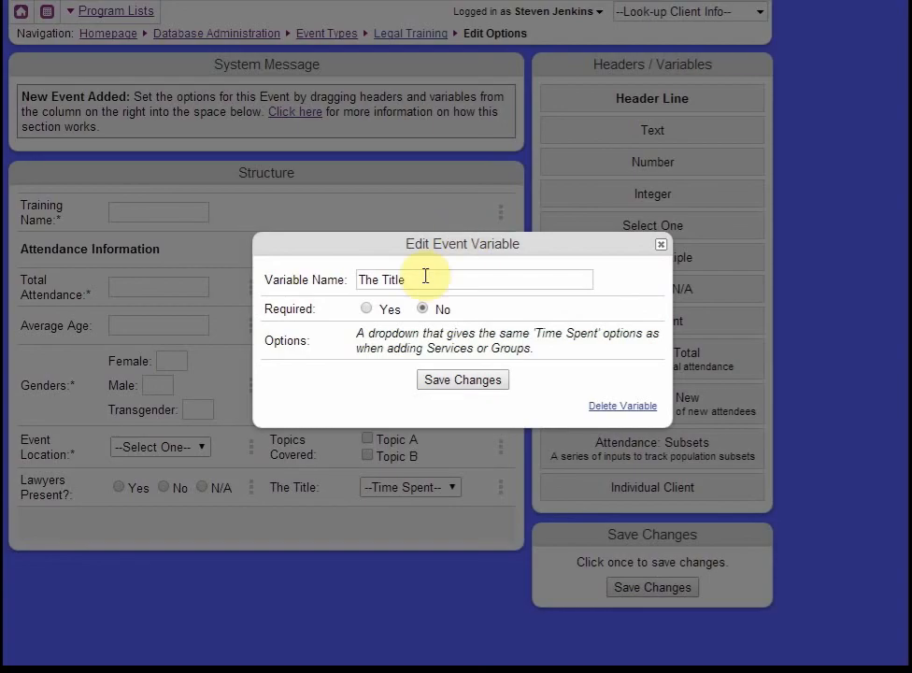
{"action": "left_click_drag", "start_coordinate": [425, 276], "coordinate": [350, 246]}
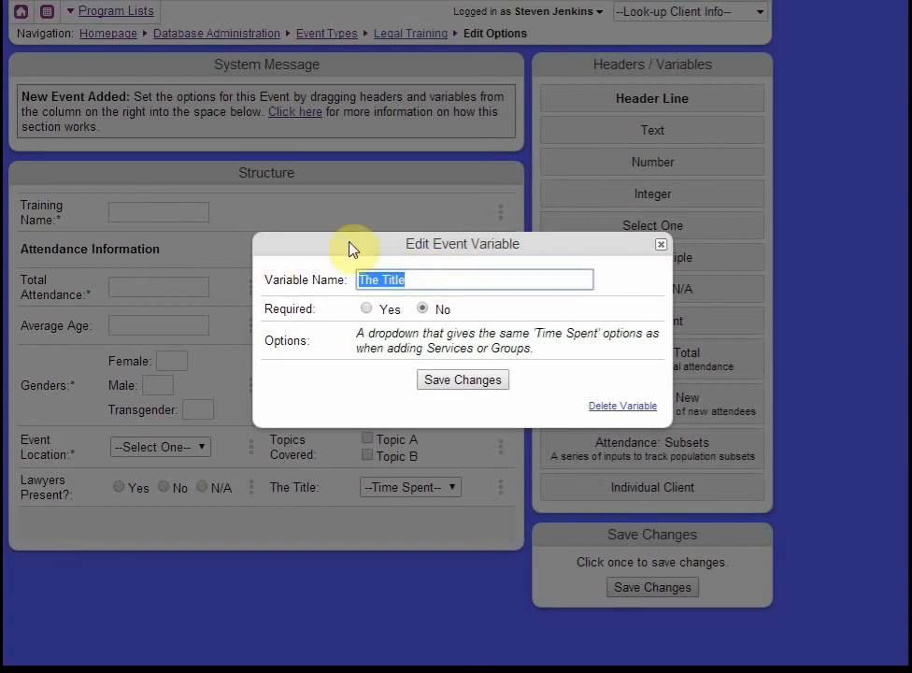
{"action": "type", "text": "Time Spent"}
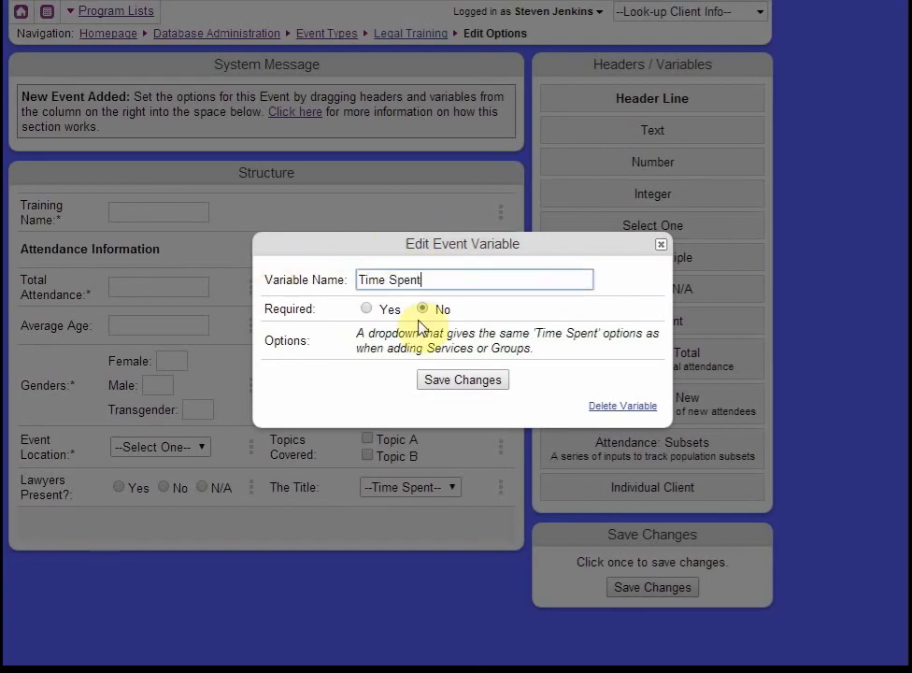
{"action": "left_click", "coordinate": [465, 379]}
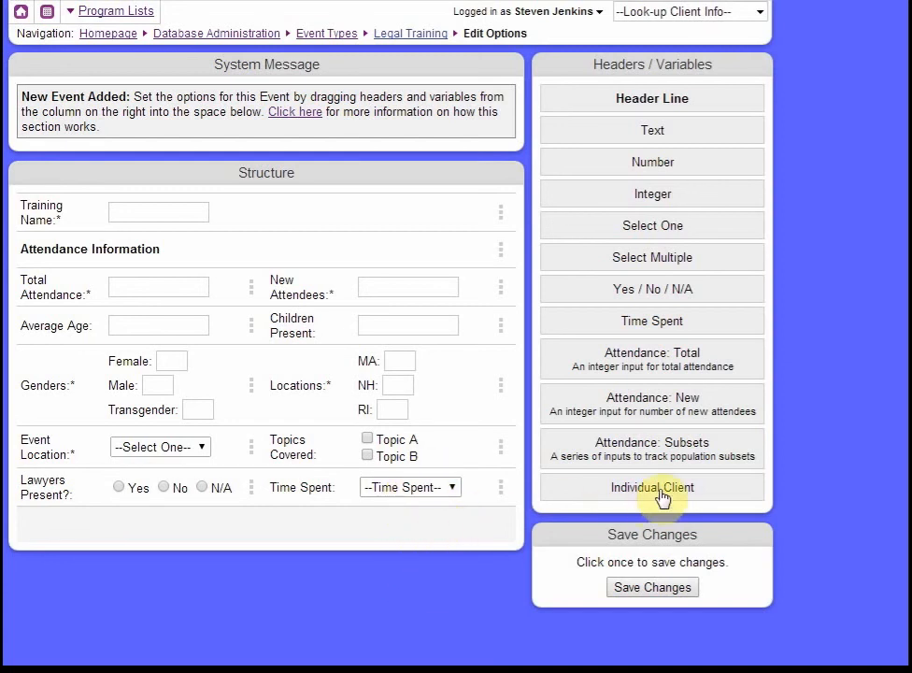
Add an Individual Client variable in the row below Lawyers Present?, name it Client Presenter, and save it
{"action": "left_click_drag", "start_coordinate": [631, 496], "coordinate": [165, 541]}
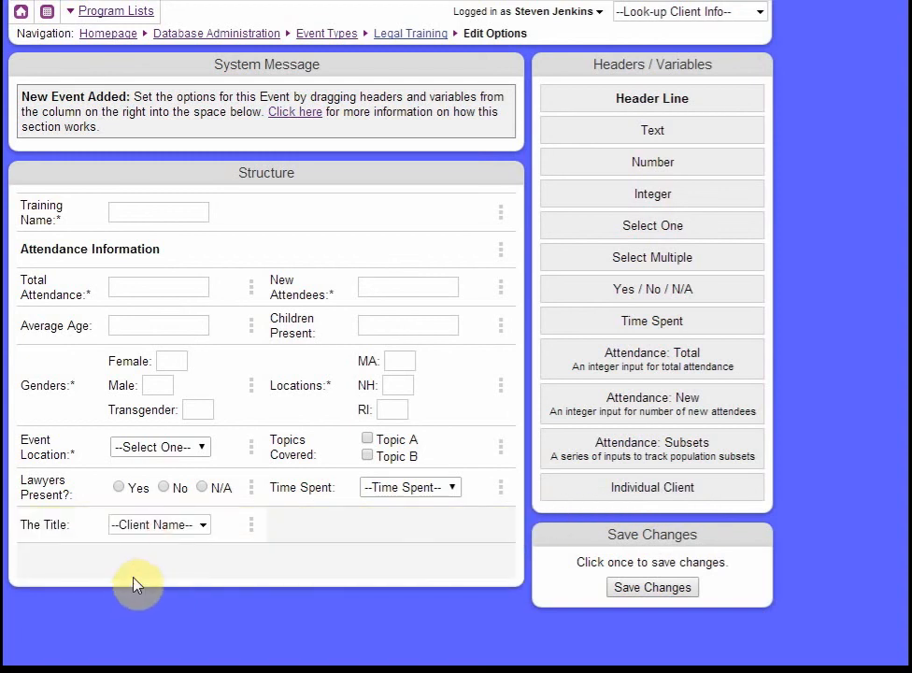
{"action": "left_click", "coordinate": [252, 528]}
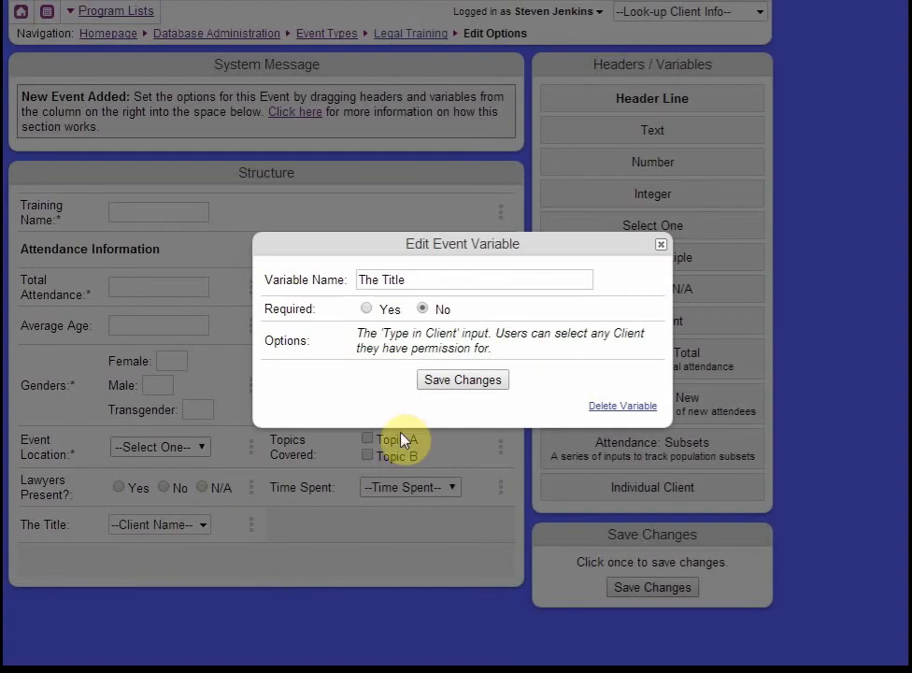
{"action": "left_click_drag", "start_coordinate": [424, 273], "coordinate": [326, 277]}
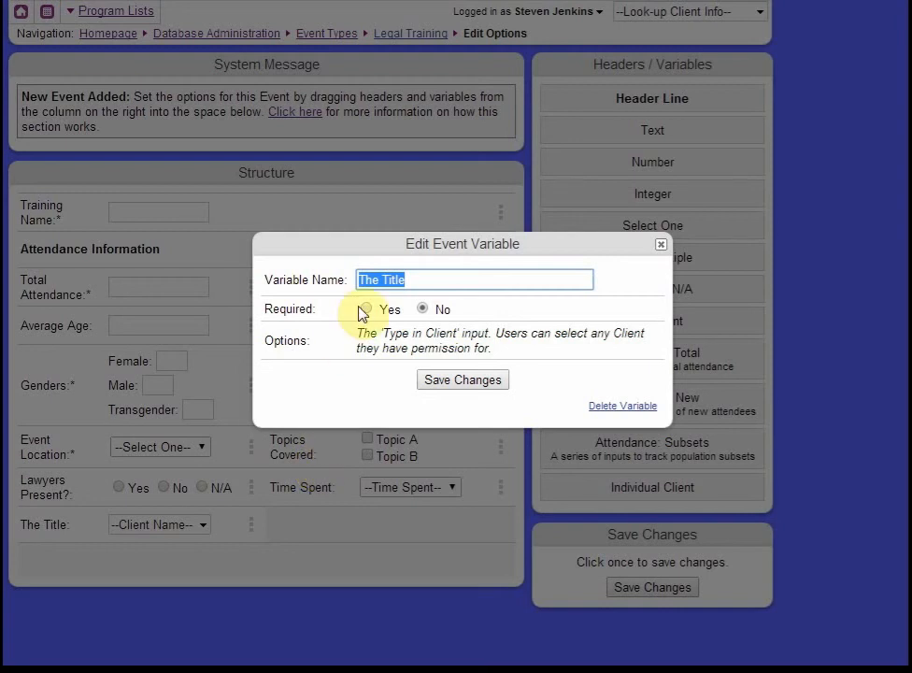
{"action": "type", "text": "Client Presenter"}
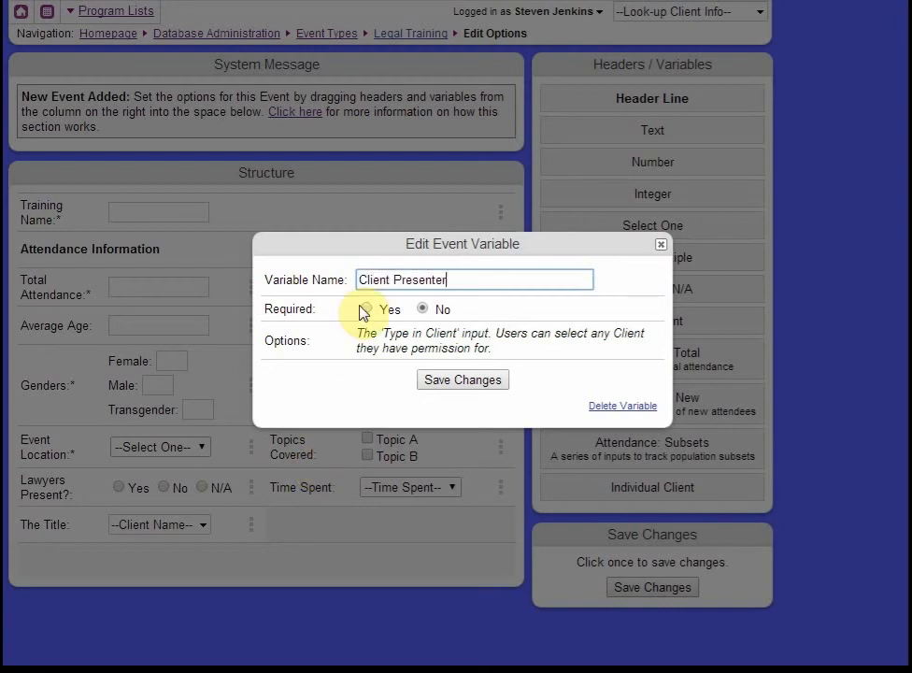
{"action": "left_click", "coordinate": [439, 383]}
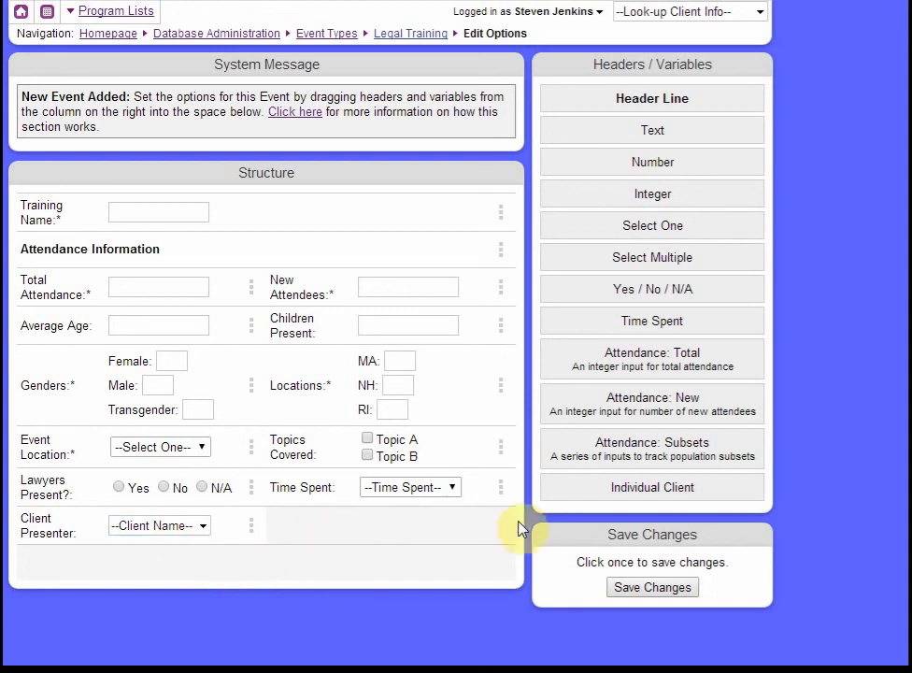
Move Client Presenter, Lawyers Present?, Time Spent, Topics Covered and Event Location down one row each to free a row below Genders
{"action": "left_click_drag", "start_coordinate": [55, 533], "coordinate": [59, 569]}
{"action": "left_click_drag", "start_coordinate": [53, 481], "coordinate": [53, 519]}
{"action": "left_click_drag", "start_coordinate": [285, 500], "coordinate": [292, 527]}
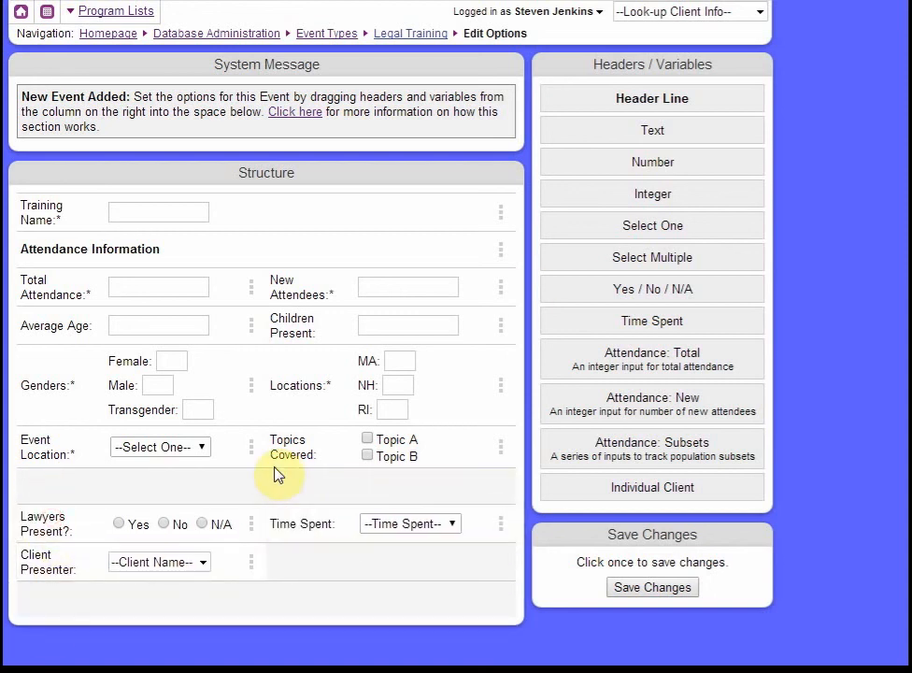
{"action": "left_click_drag", "start_coordinate": [280, 456], "coordinate": [266, 484]}
{"action": "left_click_drag", "start_coordinate": [51, 448], "coordinate": [55, 482]}
Insert a header line reading Other Info in the free row above Event Location and save the event structure
{"action": "left_click_drag", "start_coordinate": [591, 119], "coordinate": [243, 444]}
{"action": "triple_click", "coordinate": [377, 447]}
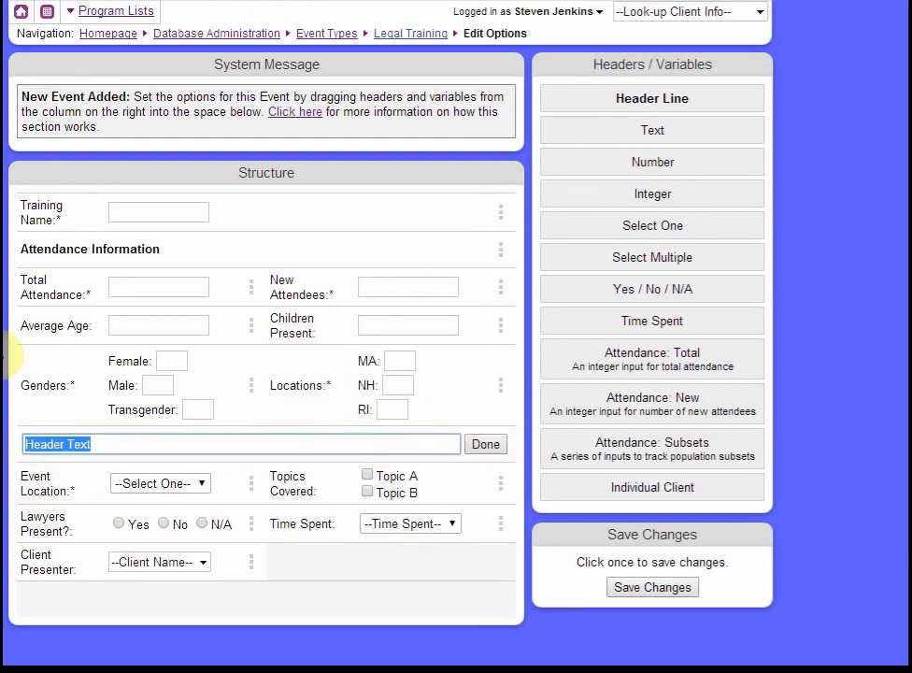
{"action": "type", "text": "Other Info"}
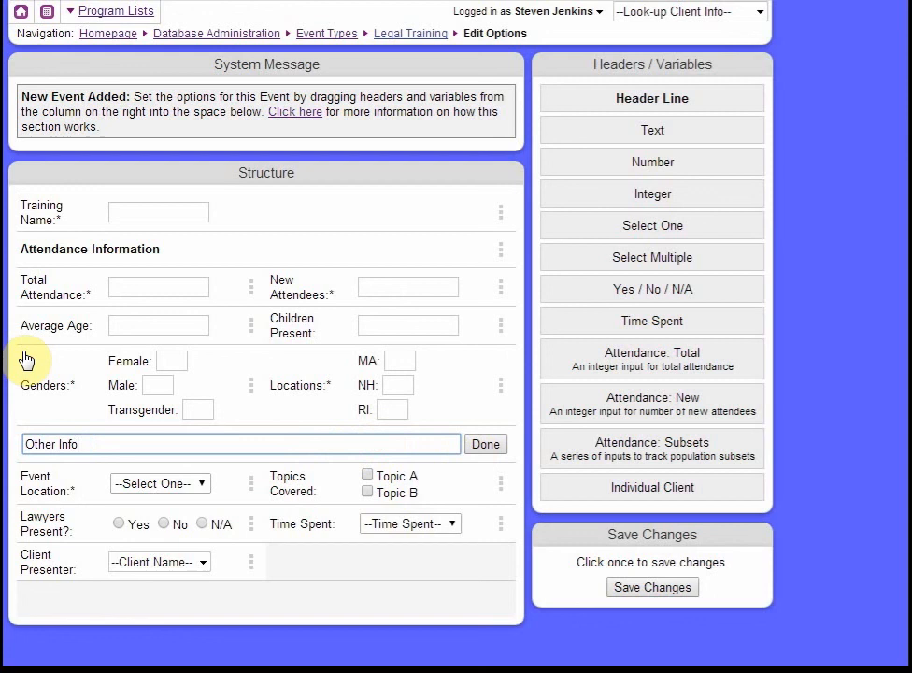
{"action": "left_click", "coordinate": [485, 445]}
{"action": "left_click", "coordinate": [653, 588]}
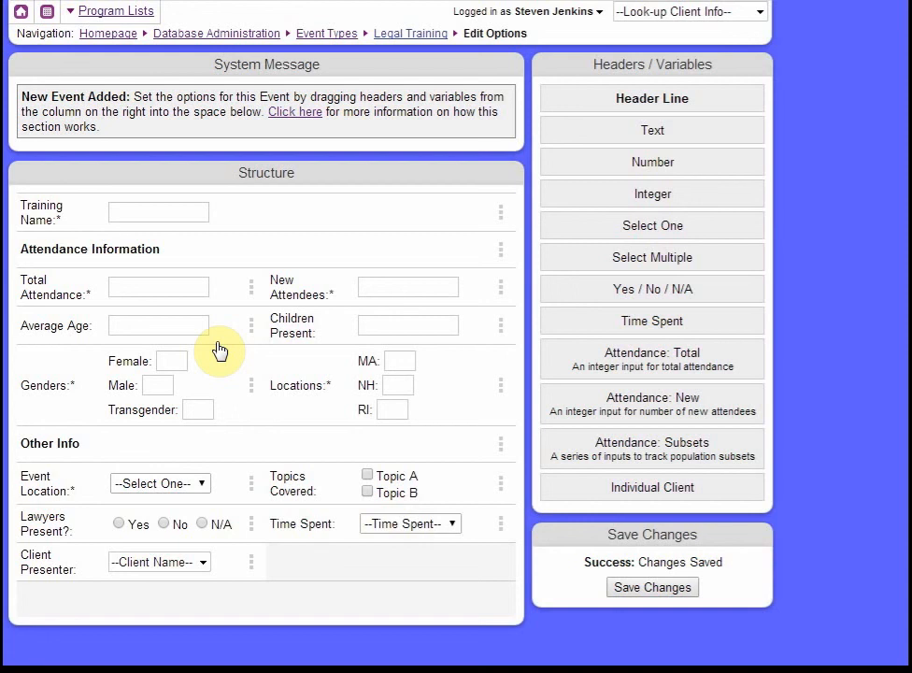
Return to the homepage and display the entry form for a Legal Training event
{"action": "left_click", "coordinate": [114, 36]}
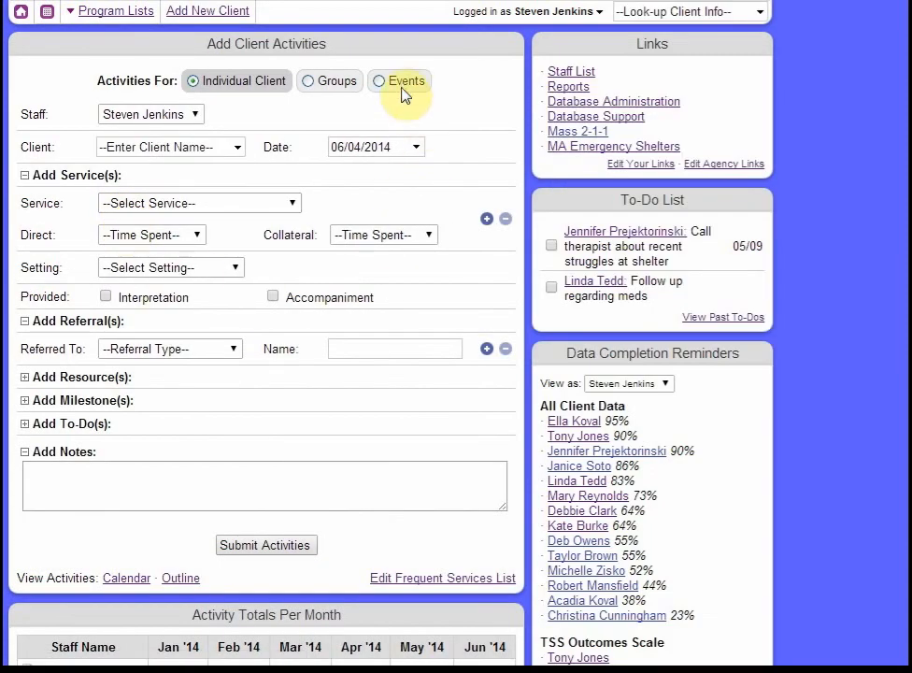
{"action": "left_click", "coordinate": [403, 86]}
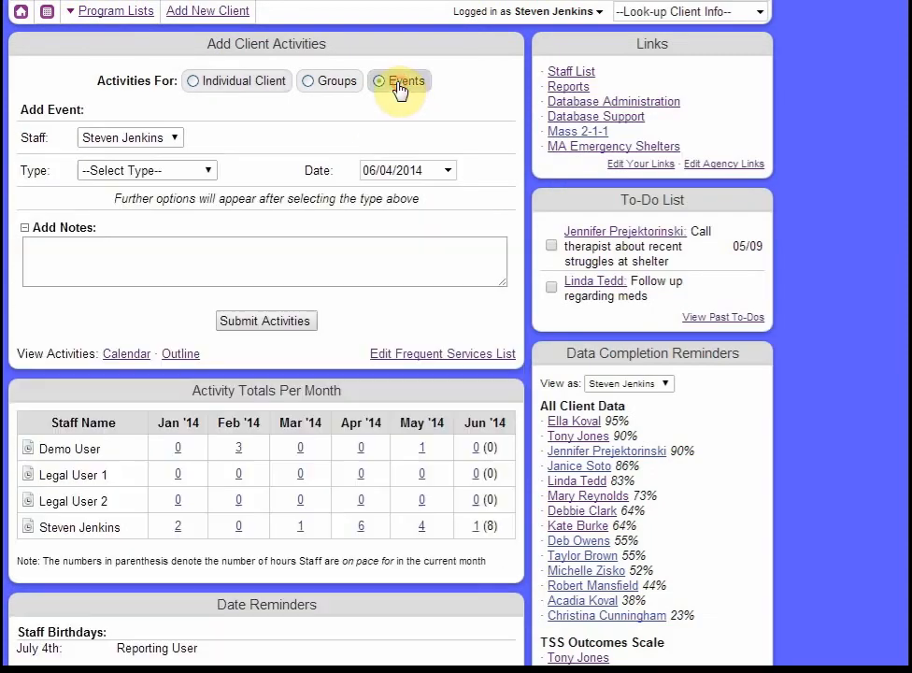
{"action": "left_click", "coordinate": [138, 174]}
{"action": "left_click", "coordinate": [145, 263]}
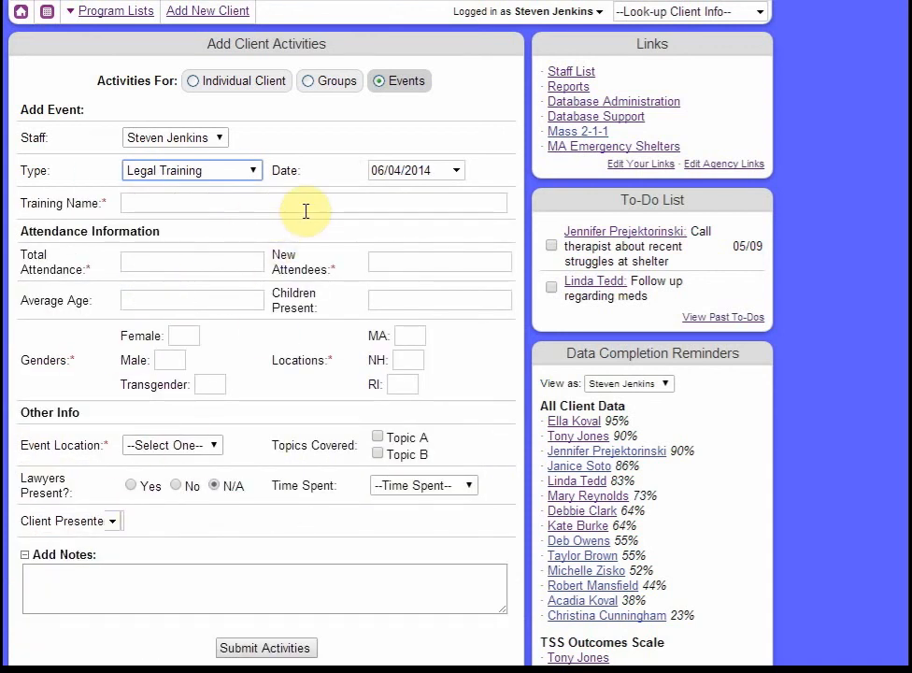
Reopen the options structure of the Legal Training event type from Database Administration
{"action": "left_click", "coordinate": [660, 102]}
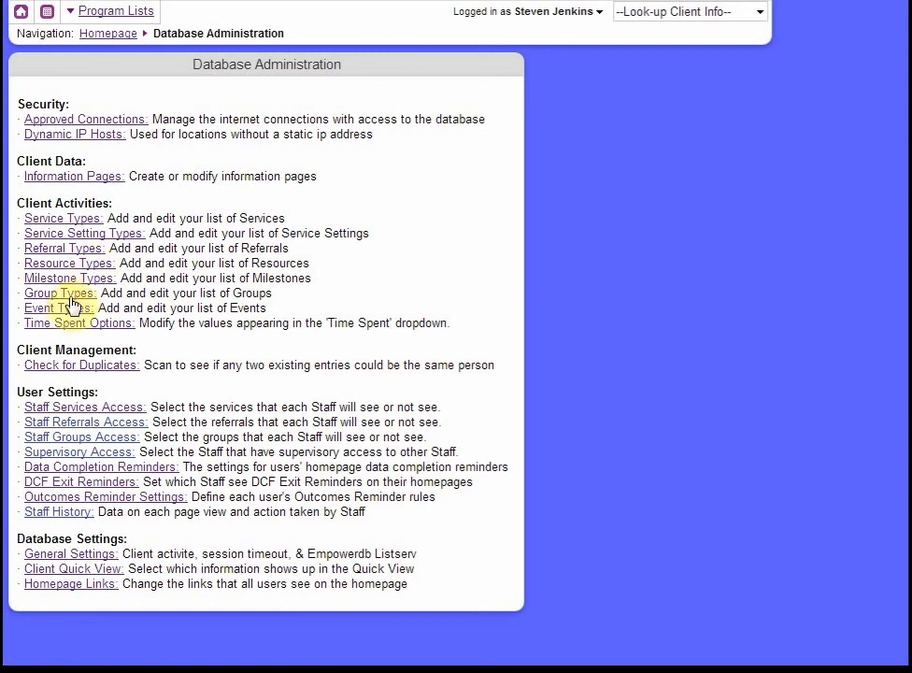
{"action": "left_click", "coordinate": [62, 316]}
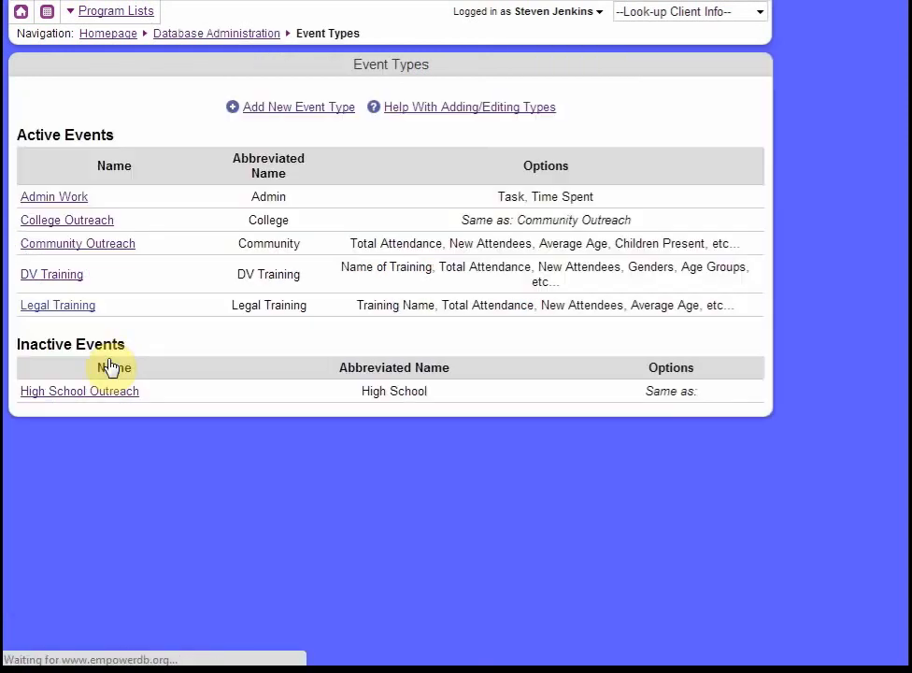
{"action": "left_click", "coordinate": [71, 309]}
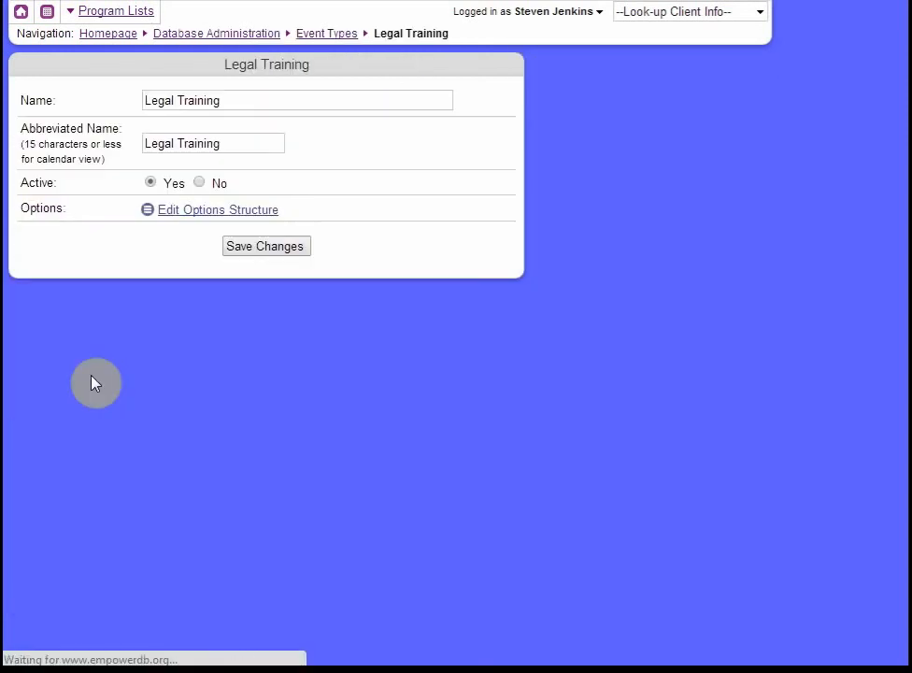
{"action": "left_click", "coordinate": [197, 213]}
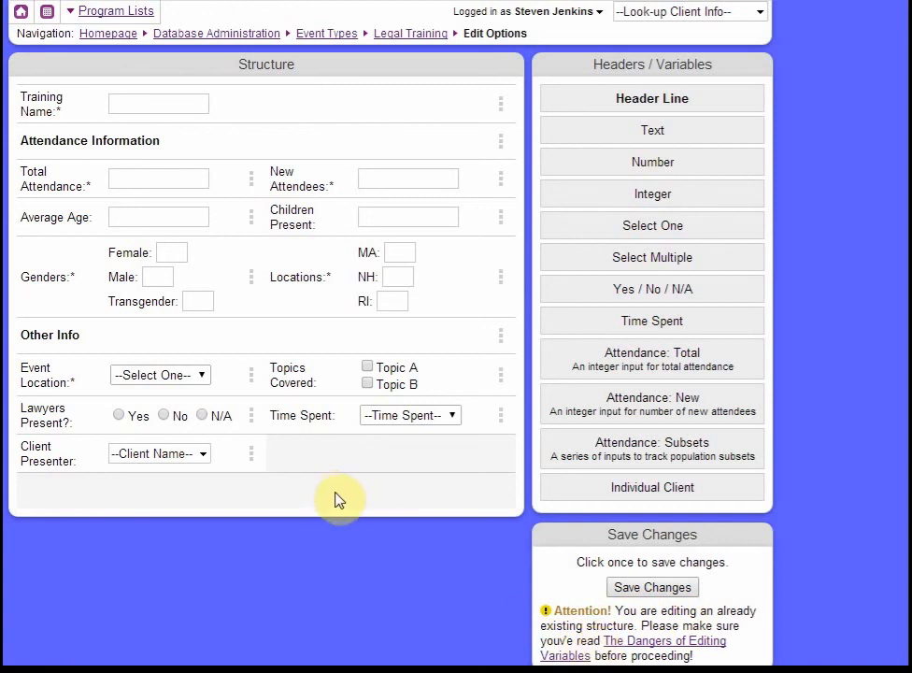
Read the help page on the dangers of editing variables, including completely changing a variable's name, and close it
{"action": "left_click", "coordinate": [656, 640]}
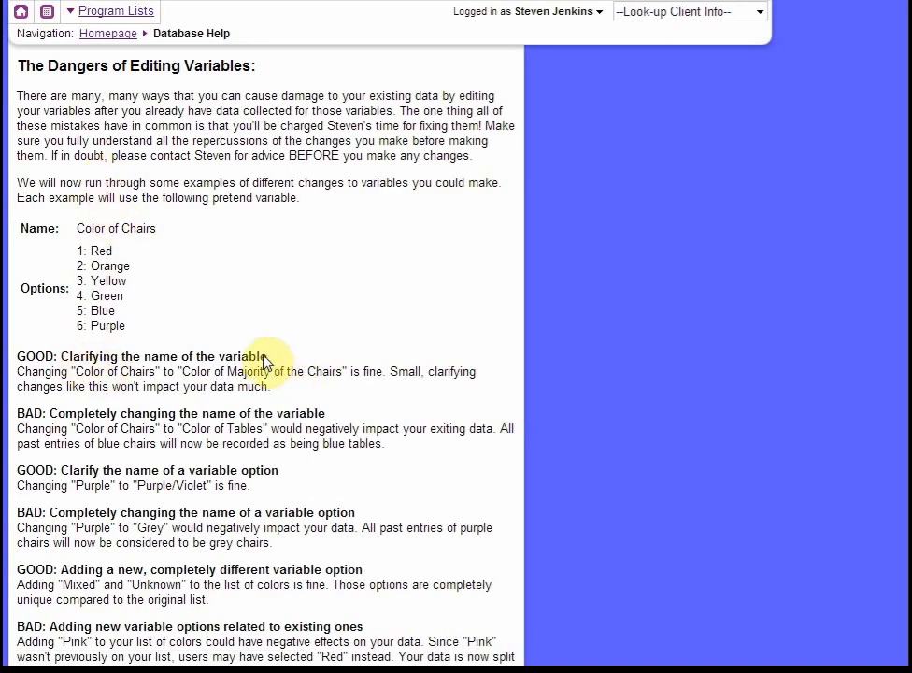
{"action": "left_click_drag", "start_coordinate": [340, 413], "coordinate": [15, 412]}
{"action": "left_click", "coordinate": [53, 413]}
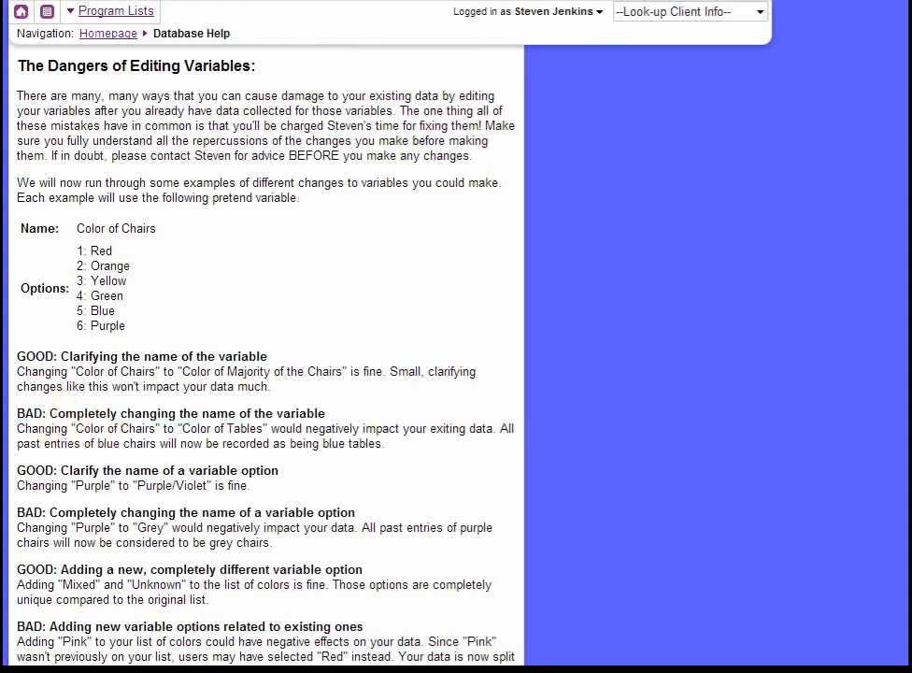
{"action": "key", "text": "ctrl+w"}
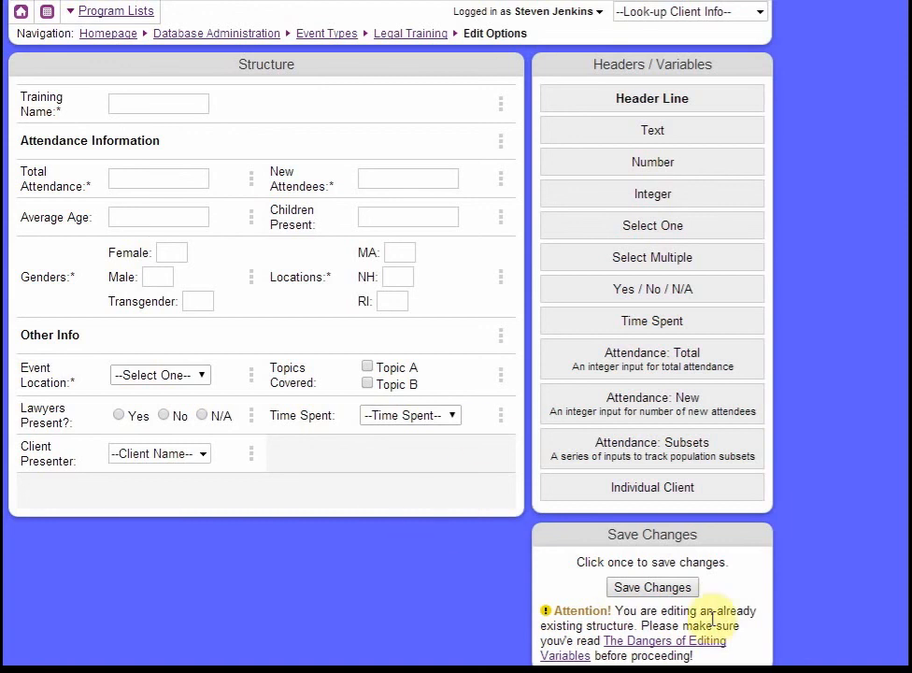
Reopen the variable-editing help page, review its advice on asking for help before making changes, and close it
{"action": "left_click", "coordinate": [707, 648]}
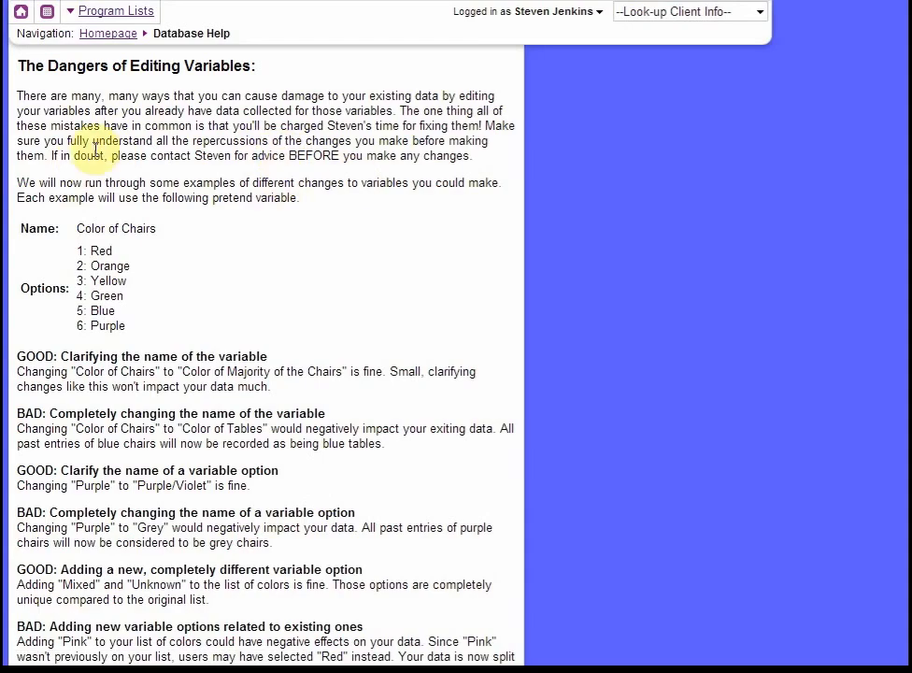
{"action": "left_click_drag", "start_coordinate": [54, 157], "coordinate": [464, 159]}
{"action": "left_click", "coordinate": [472, 166]}
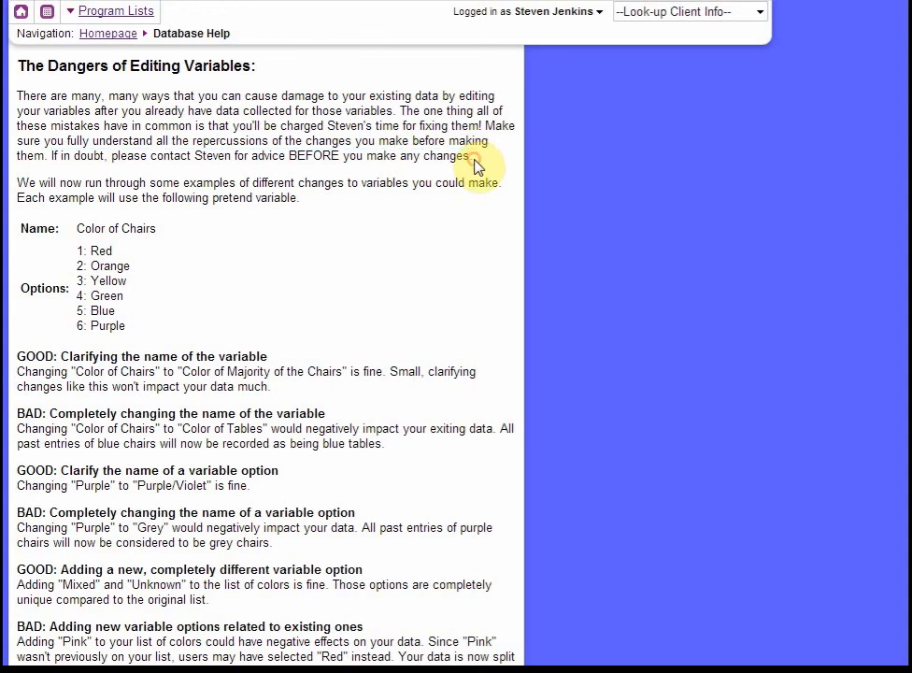
{"action": "key", "text": "ctrl+w"}
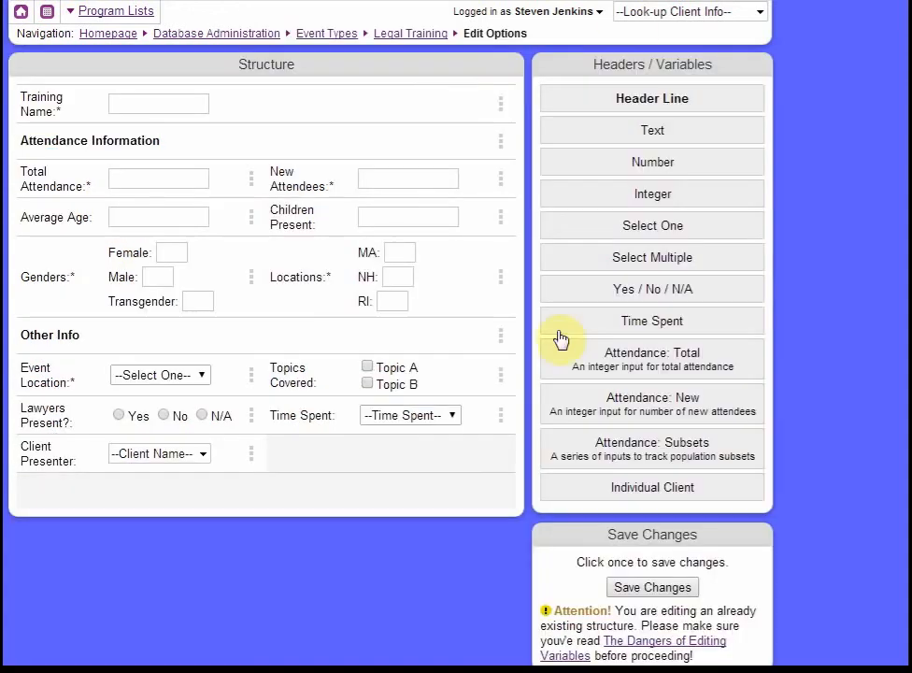